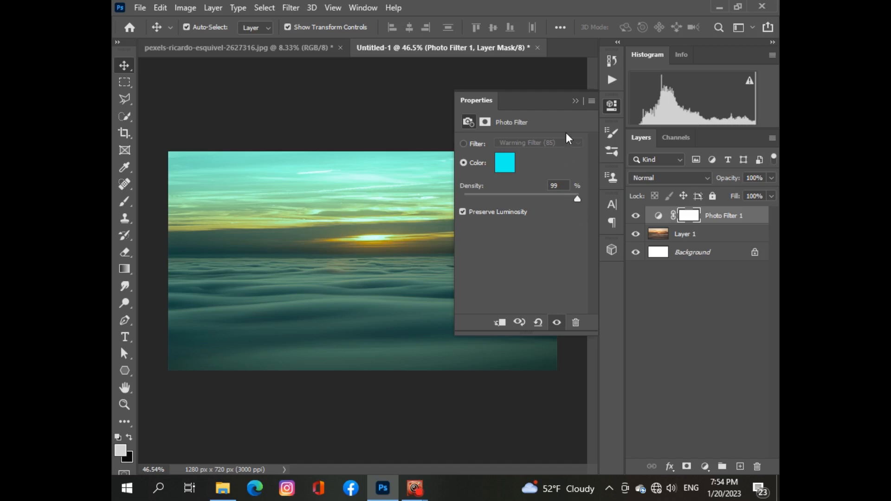
# Preview other blend modes on the Photo Filter 1 layer and keep it at Normal
pyautogui.click(576, 102)
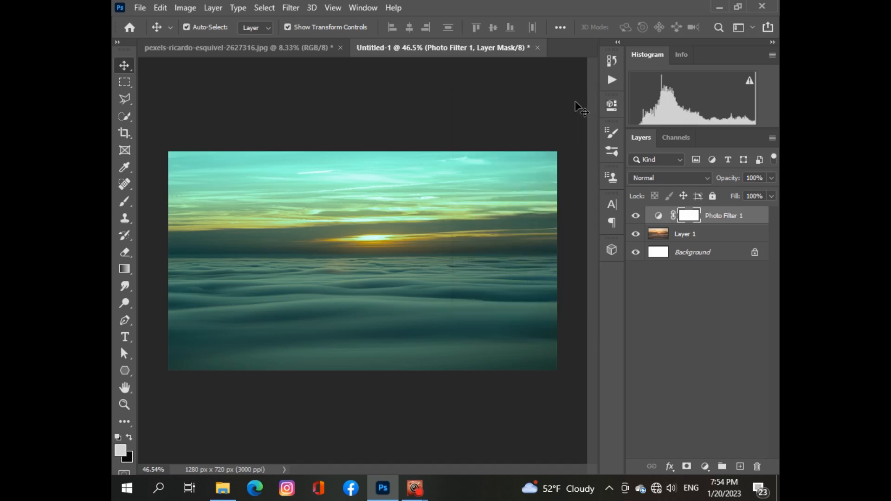
pyautogui.click(708, 177)
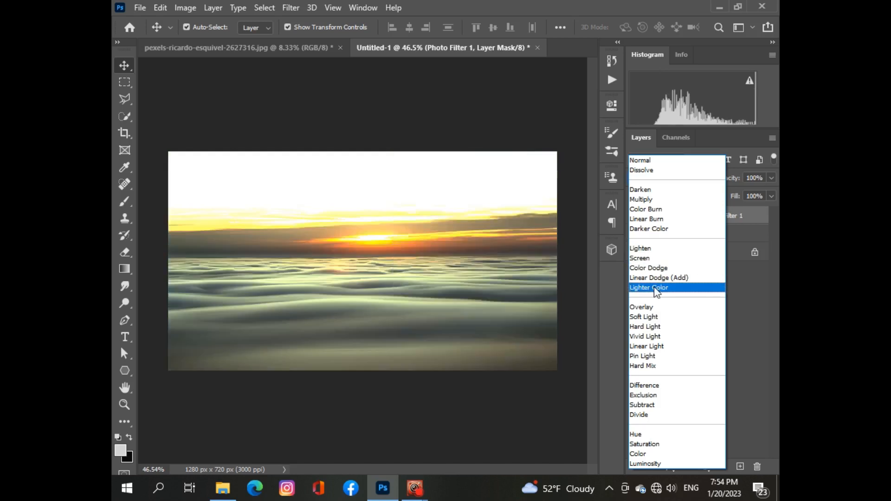
pyautogui.click(665, 159)
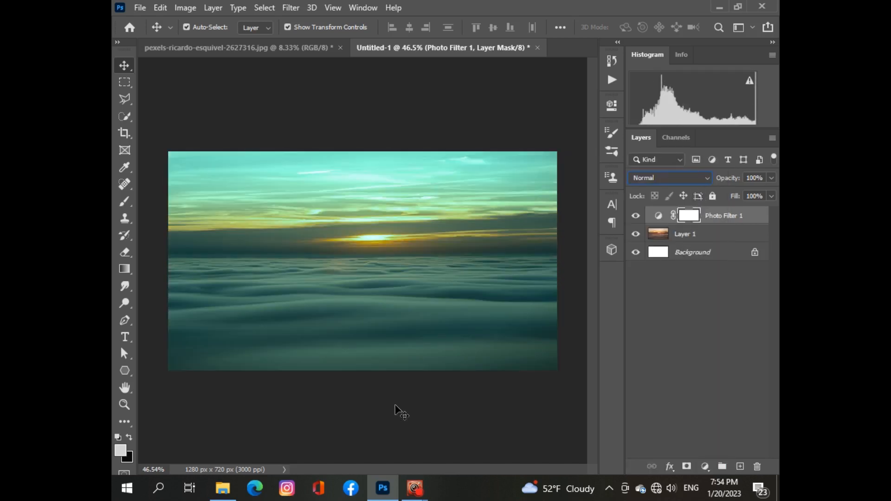
pyautogui.click(414, 488)
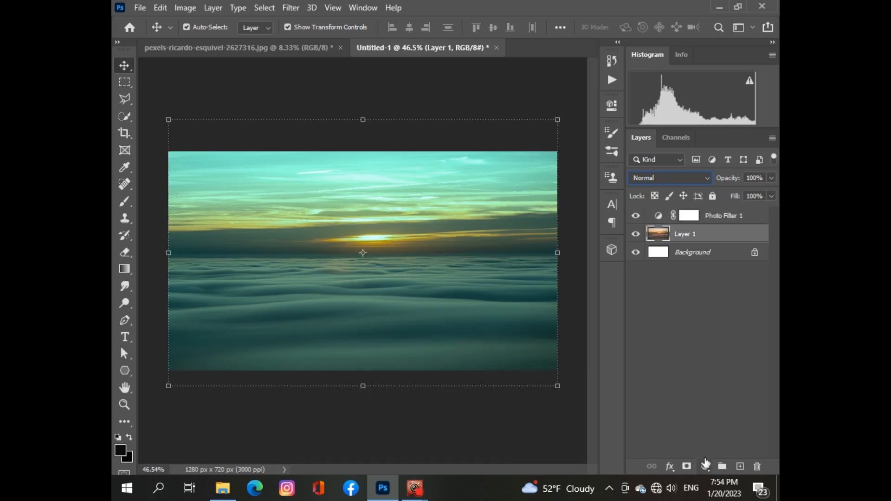
# Add a Hue/Saturation adjustment above Layer 1 with hue -7, saturation -12 and lightness -16
pyautogui.click(705, 467)
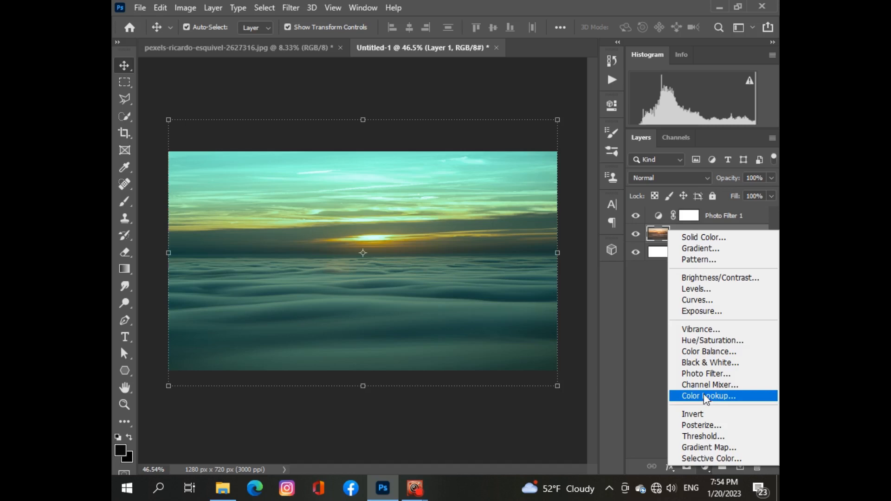
pyautogui.click(704, 341)
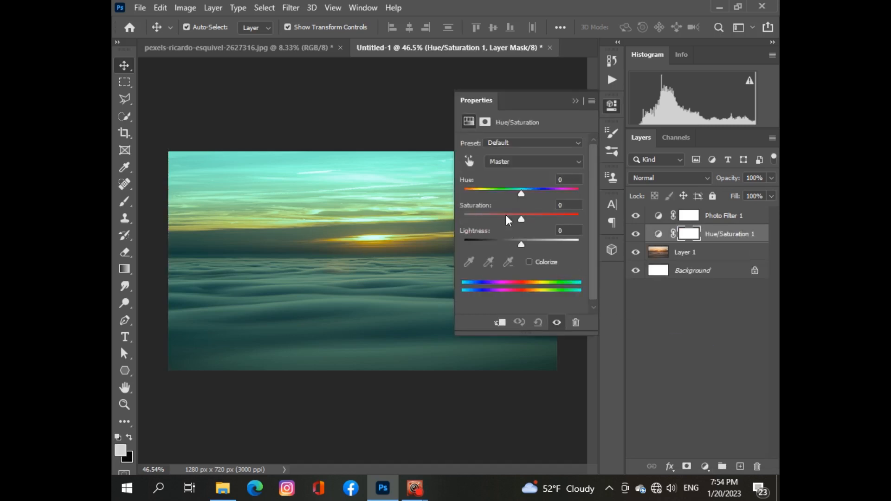
pyautogui.moveTo(520, 192)
pyautogui.mouseDown()
pyautogui.moveTo(530, 192)
pyautogui.moveTo(517, 193)
pyautogui.mouseUp()
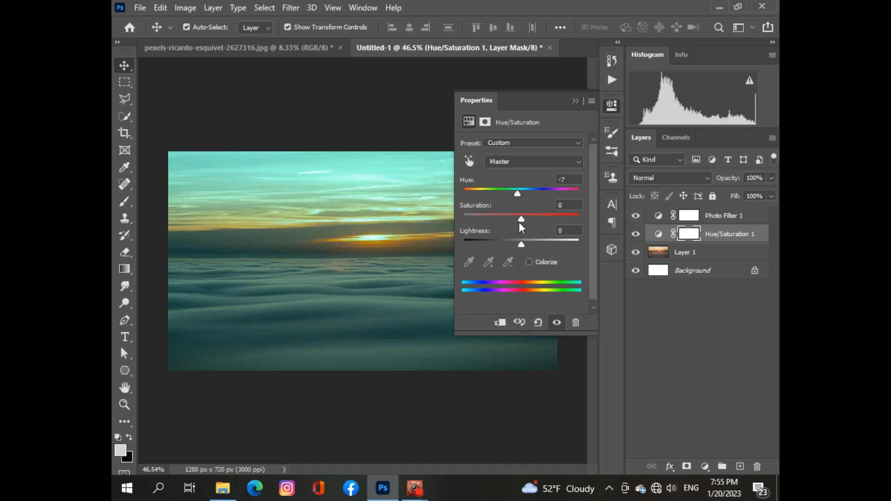
pyautogui.moveTo(521, 217); pyautogui.dragTo(513, 243)
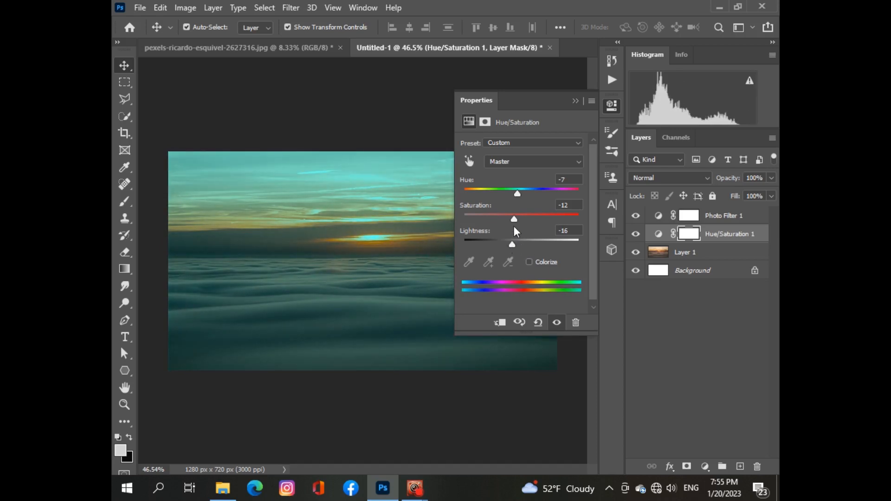
# Clip the Hue/Saturation adjustment to Layer 1 and set its hue to +5
pyautogui.click(499, 322)
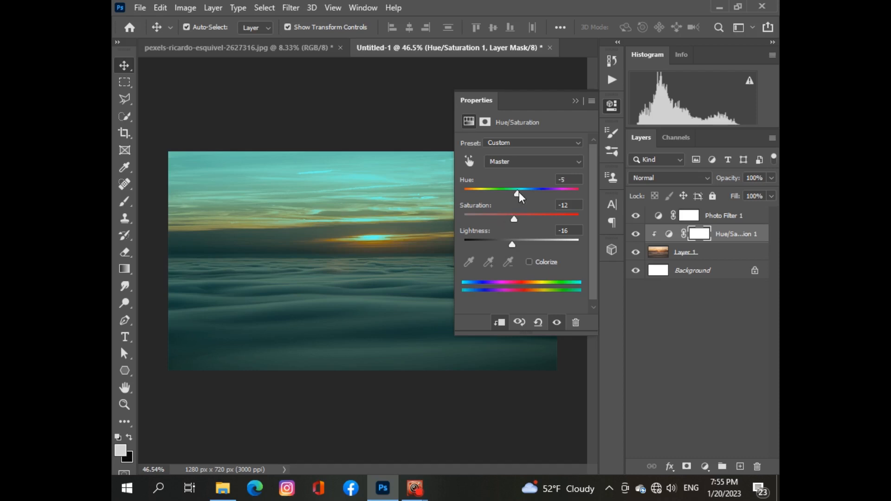
pyautogui.moveTo(518, 193); pyautogui.dragTo(525, 192)
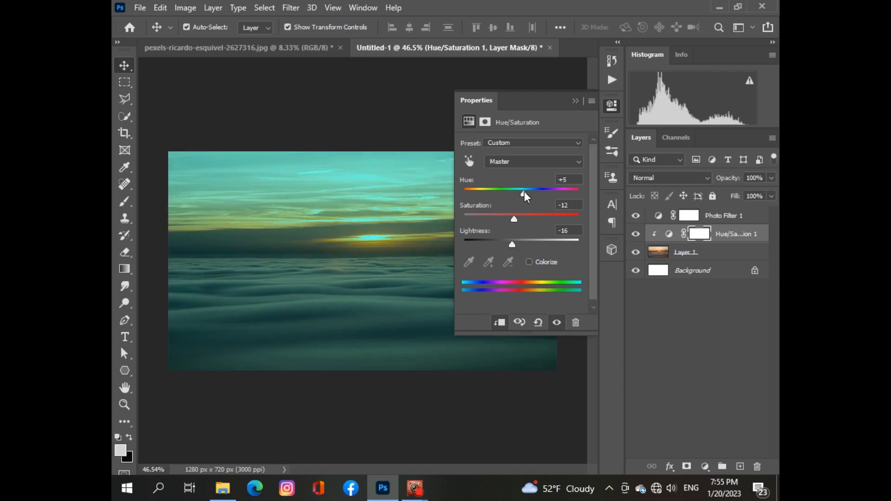
pyautogui.click(575, 101)
pyautogui.scroll(3, 515, 367)
pyautogui.scroll(-3, 515, 368)
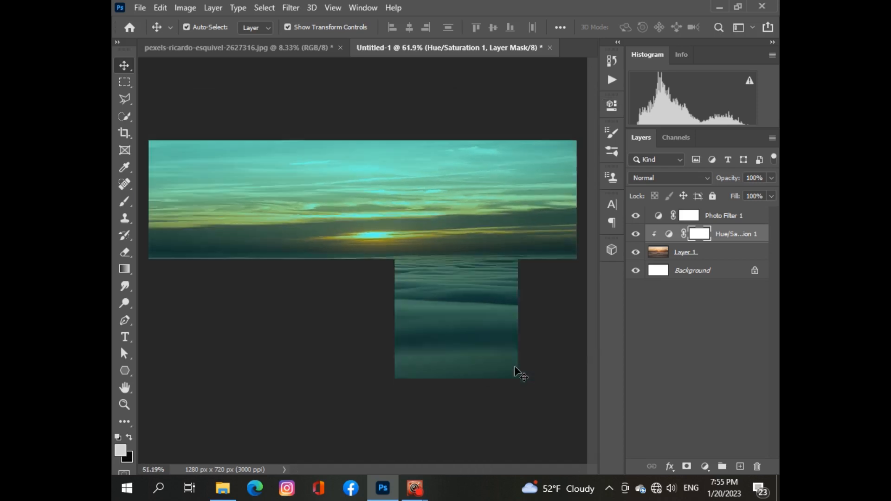
pyautogui.scroll(-1, 515, 367)
pyautogui.scroll(1, 515, 368)
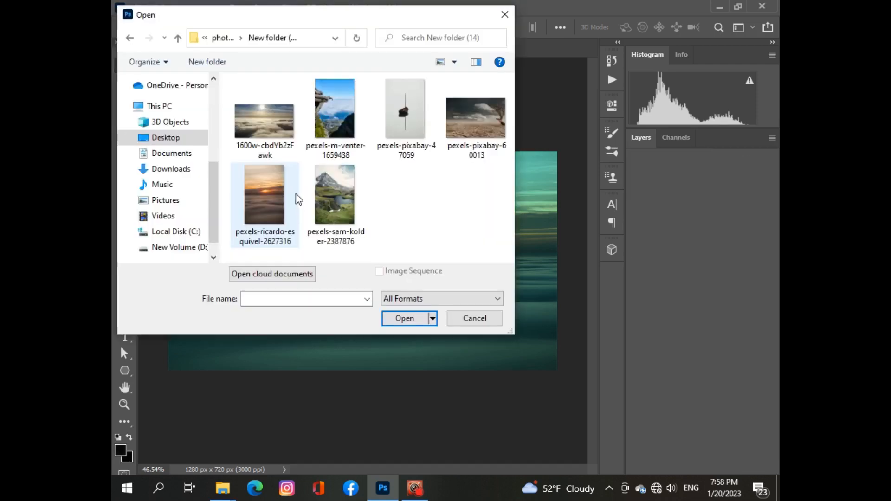
# Open pexels-m-venter-1659438 and select the rocky cliff with the seated man using the Object Selection tool
pyautogui.click(323, 123)
pyautogui.click(406, 319)
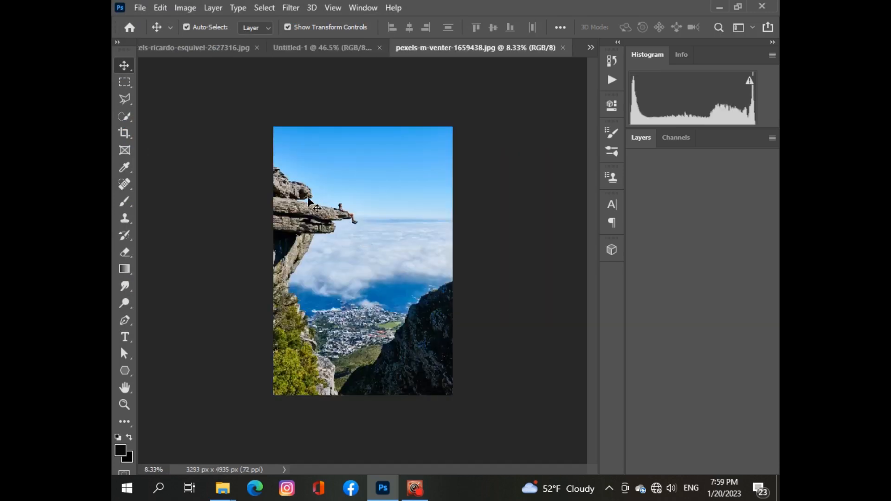
pyautogui.click(124, 116)
pyautogui.click(161, 116)
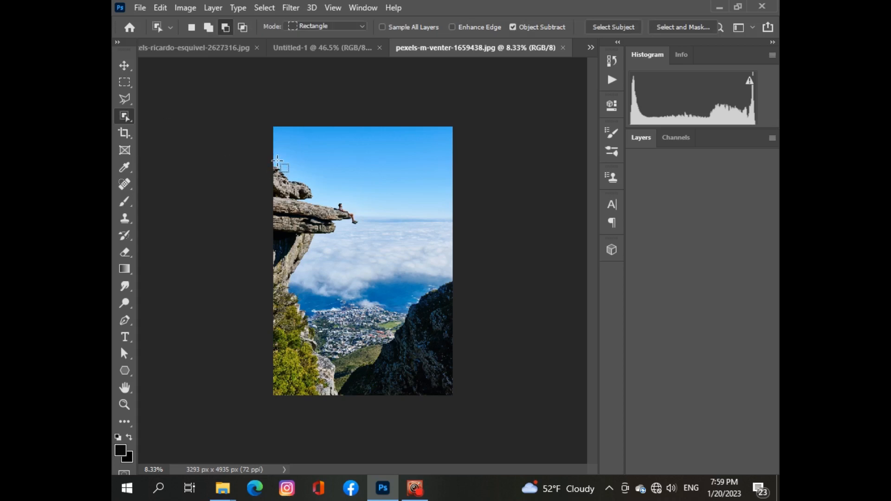
pyautogui.moveTo(274, 161); pyautogui.dragTo(358, 393)
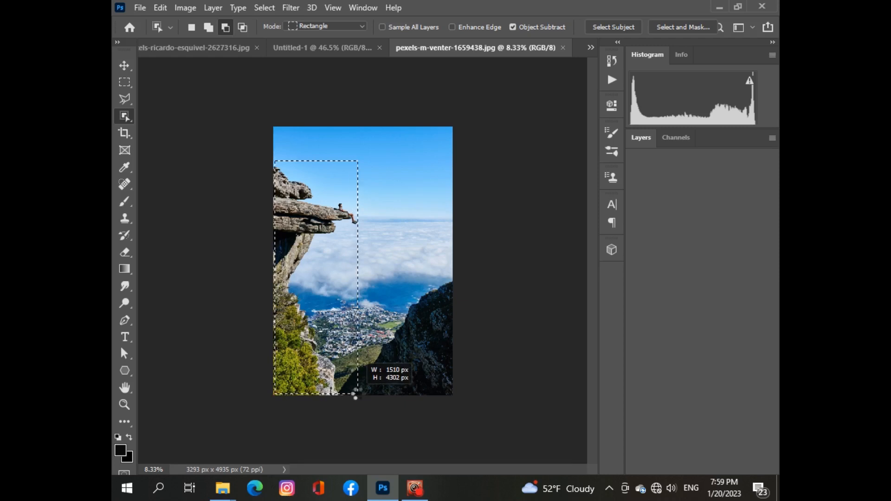
pyautogui.moveTo(356, 395); pyautogui.dragTo(358, 395)
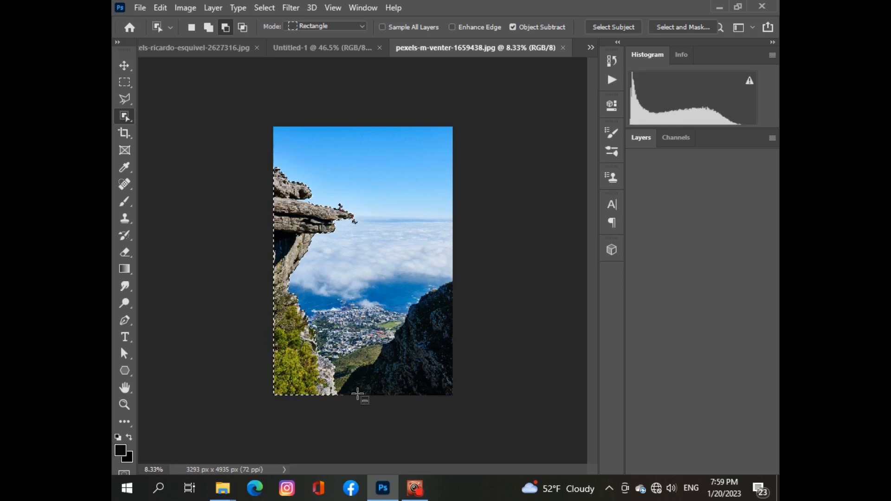
# Subtract the area around the seated man from the cliff selection with the Quick Selection tool
pyautogui.scroll(8, 333, 316)
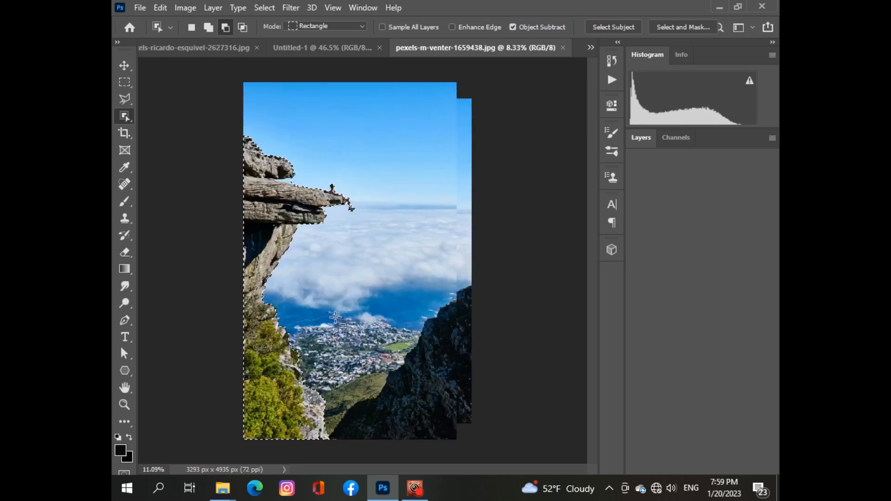
pyautogui.moveTo(594, 283); pyautogui.dragTo(594, 246)
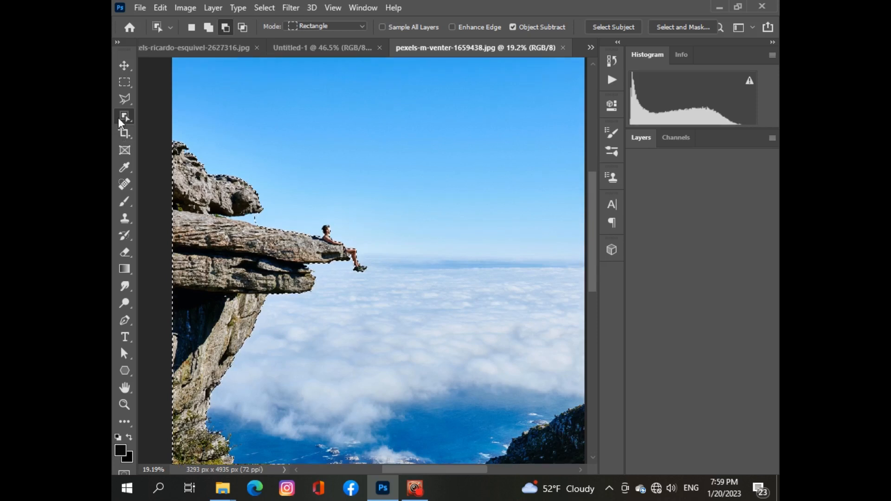
pyautogui.rightClick(124, 117)
pyautogui.click(198, 130)
pyautogui.scroll(3, 341, 245)
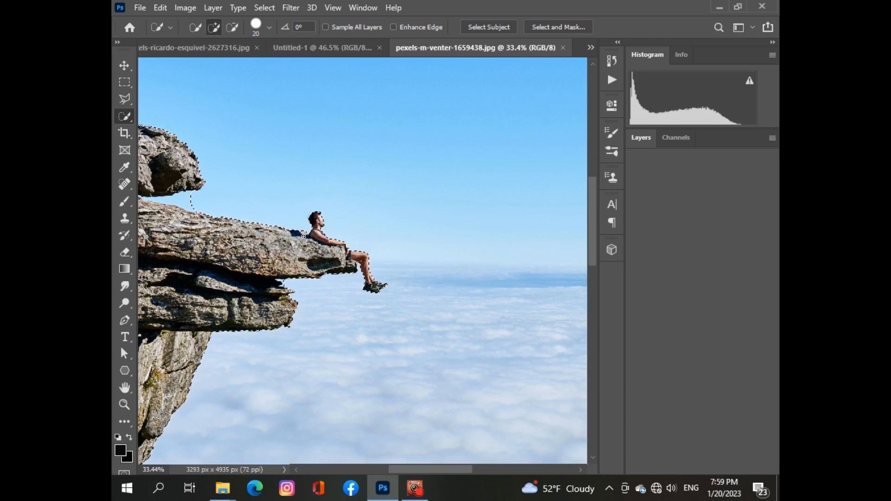
pyautogui.press('alt')
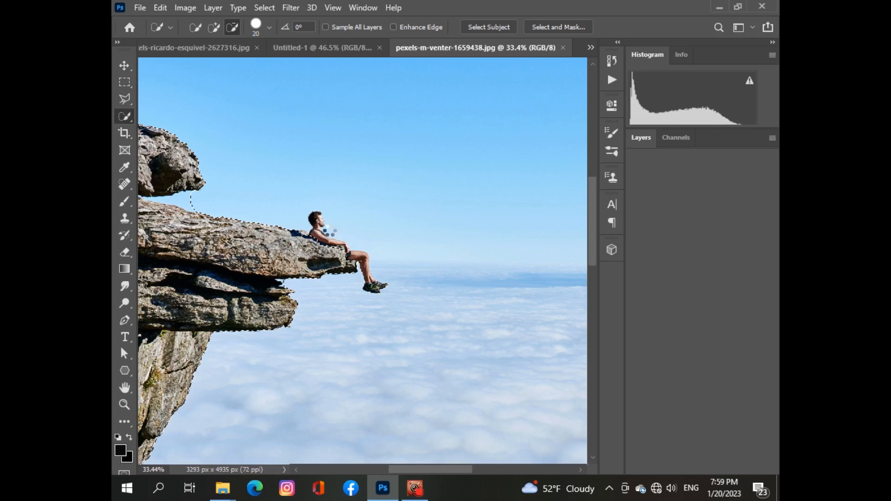
pyautogui.scroll(-5, 331, 230)
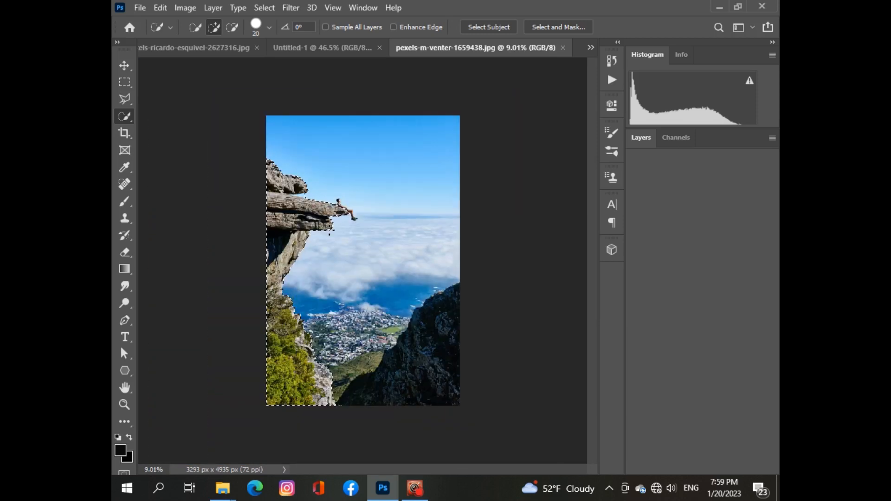
pyautogui.scroll(1, 330, 234)
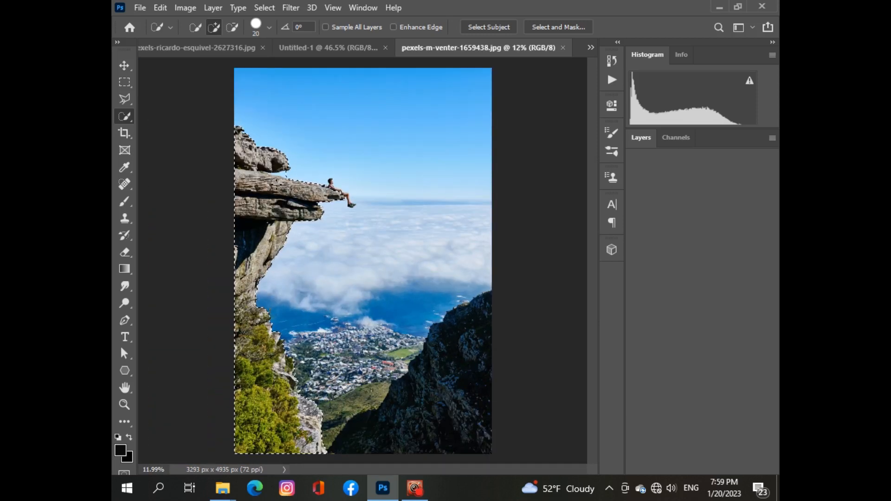
# Subtract the patches of sky between the upper rock and the ledge from the cliff selection
pyautogui.scroll(5, 308, 149)
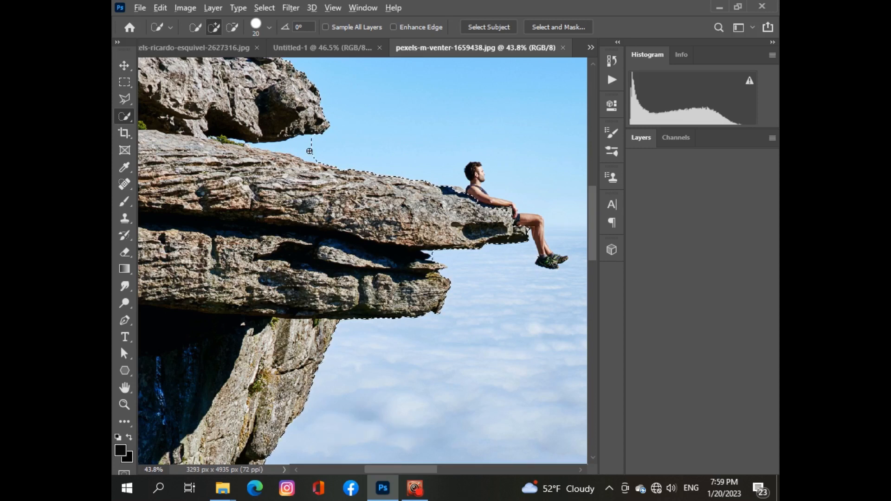
pyautogui.keyDown('alt'); pyautogui.click(286, 146); pyautogui.keyUp('alt')
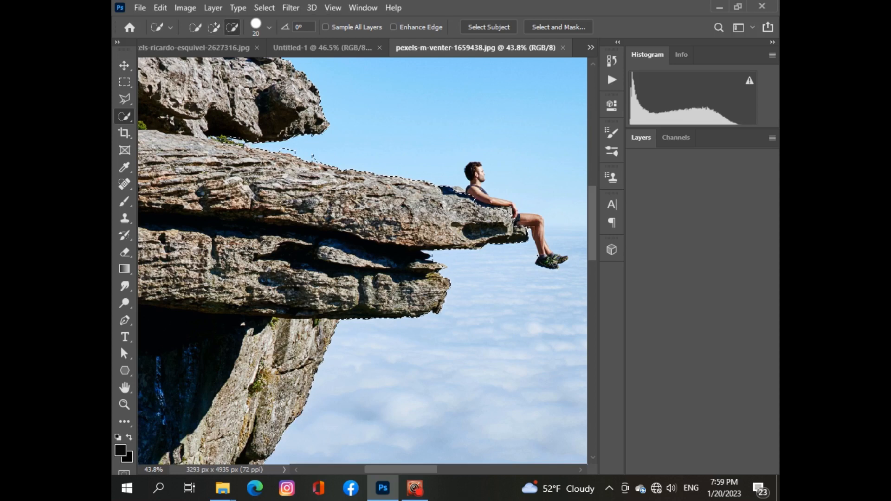
pyautogui.scroll(-5, 287, 154)
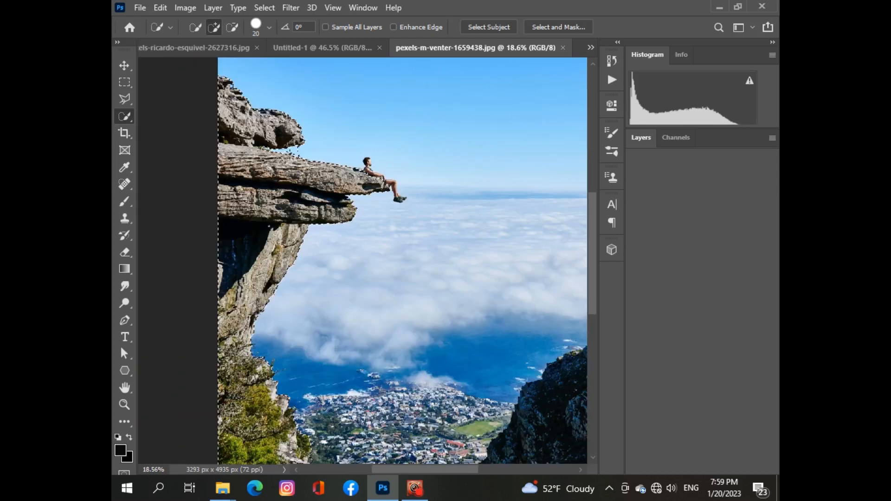
pyautogui.scroll(-2, 290, 158)
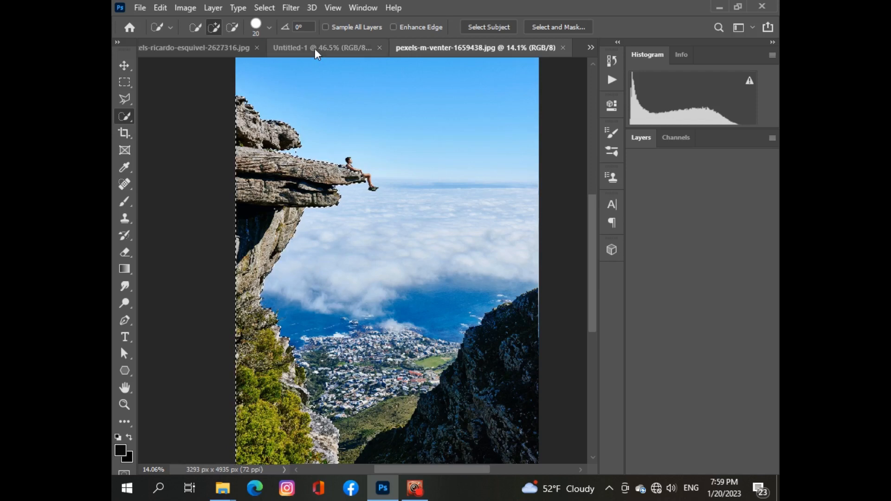
pyautogui.scroll(3, 286, 109)
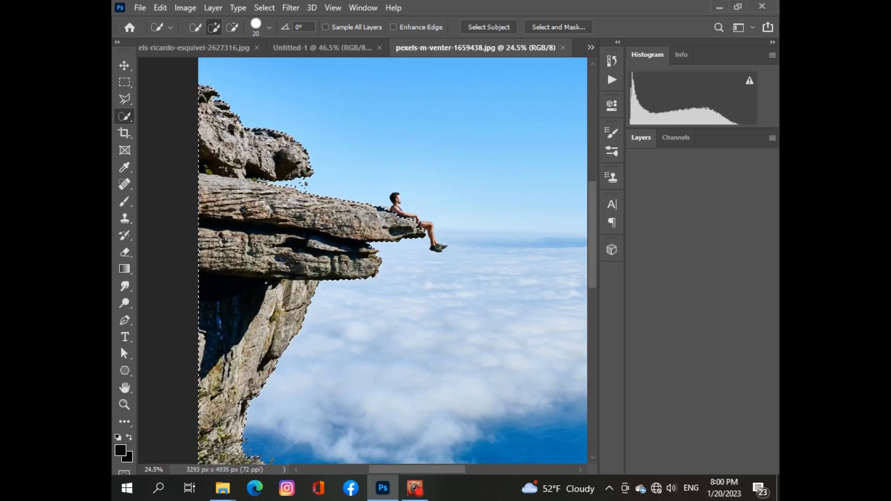
pyautogui.press('alt')
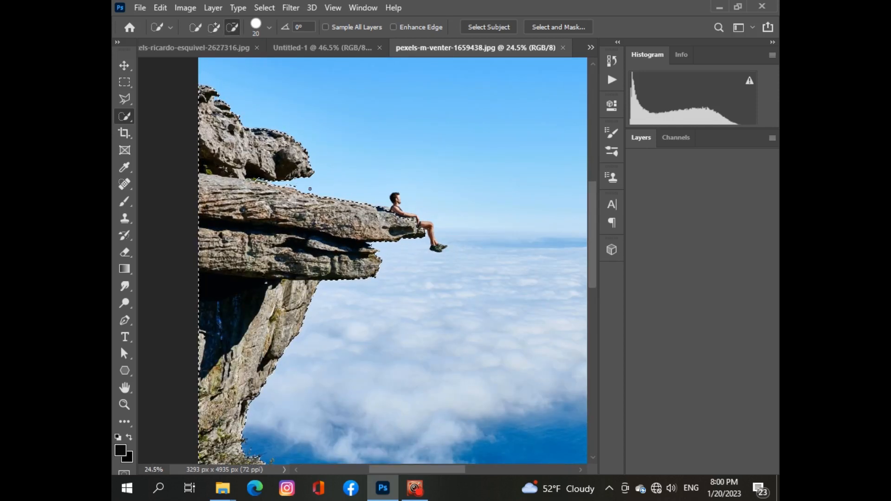
pyautogui.scroll(-2, 310, 189)
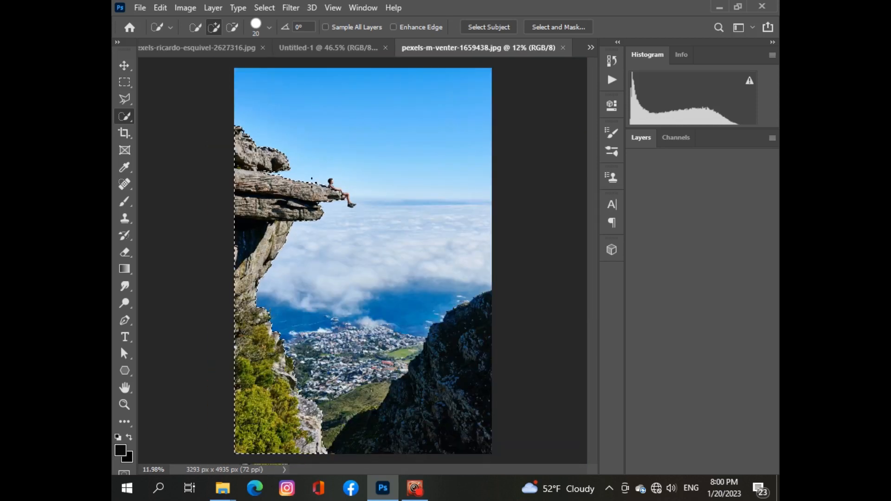
# Copy the selected cliff and paste it as a new layer on top in the Untitled-1 document
pyautogui.hotkey('ctrl', 'c')
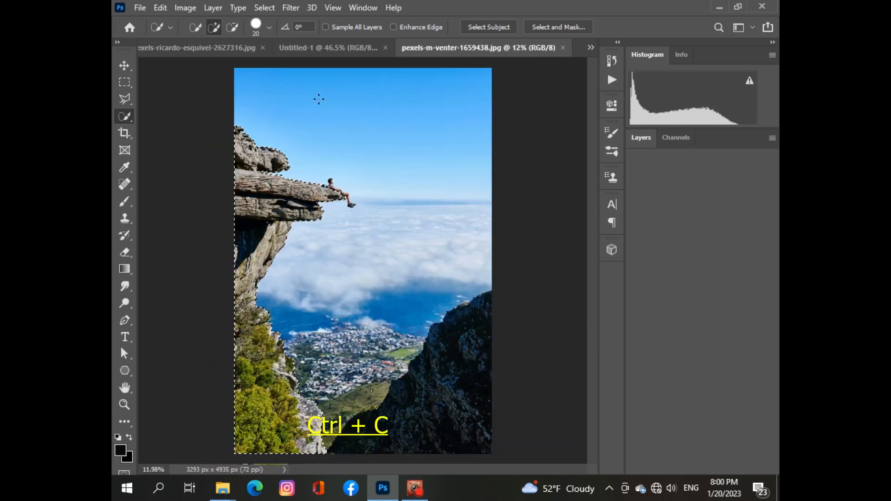
pyautogui.click(296, 50)
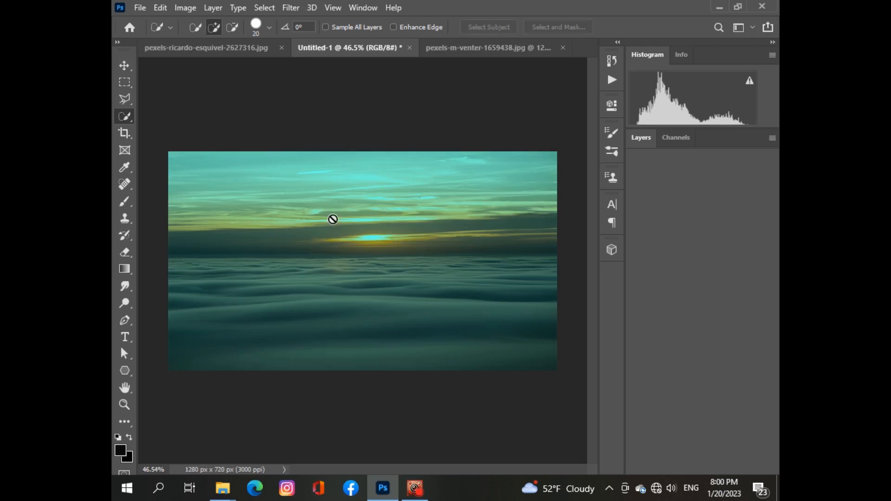
pyautogui.click(126, 68)
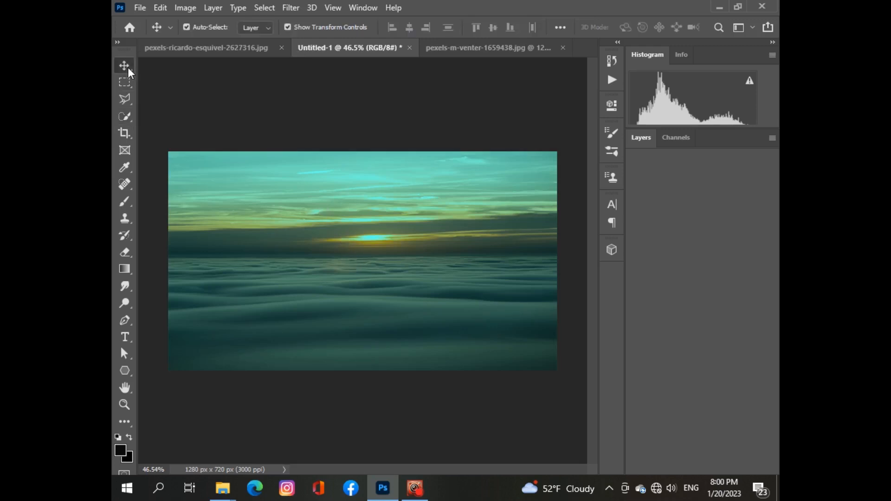
pyautogui.click(666, 144)
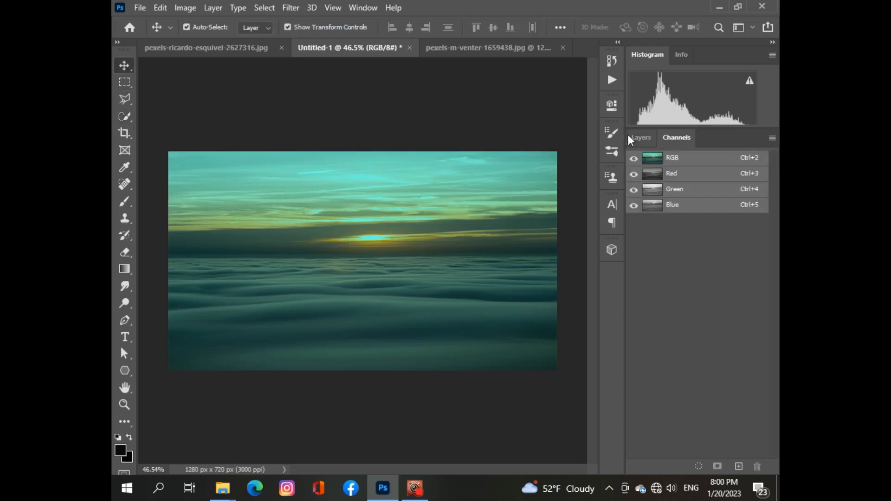
pyautogui.click(632, 136)
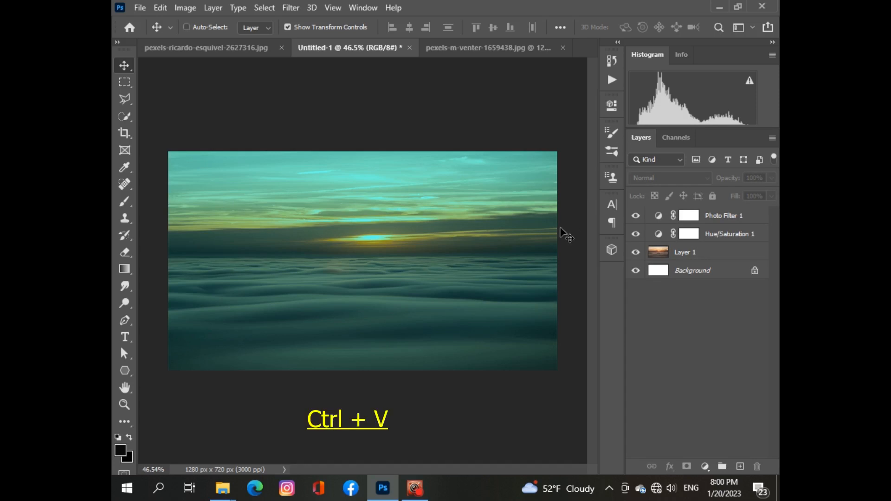
pyautogui.hotkey('ctrl', 'v')
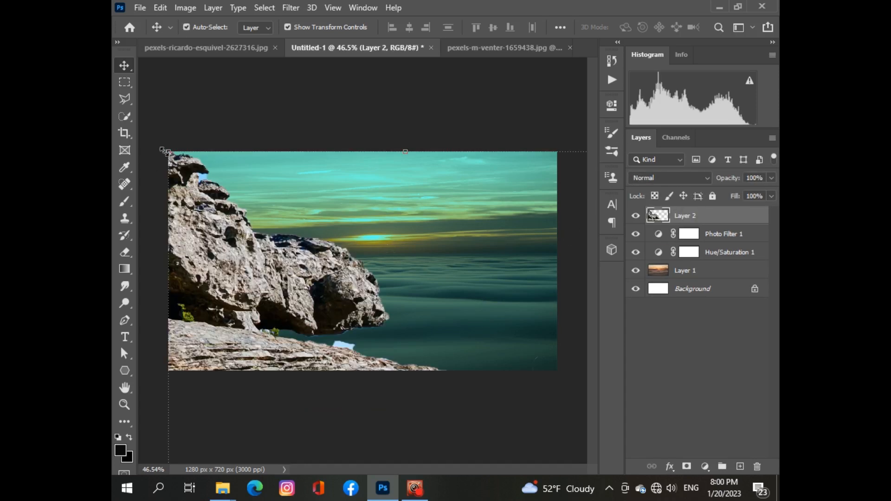
# Scale the pasted cliff on Layer 2 down proportionally to about 14% (220 × 591 px), with its base at the canvas bottom
pyautogui.moveTo(168, 151); pyautogui.dragTo(258, 243)
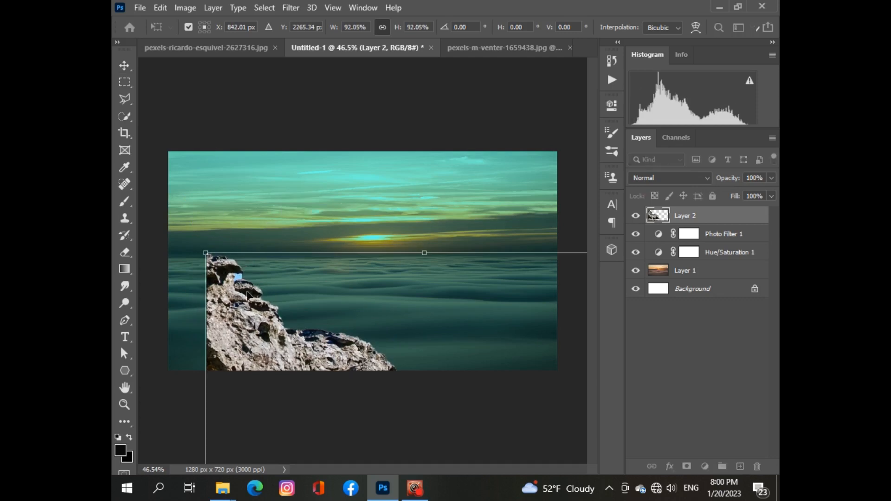
pyautogui.moveTo(276, 325); pyautogui.dragTo(253, 193)
pyautogui.moveTo(178, 115); pyautogui.dragTo(384, 289)
pyautogui.moveTo(338, 355); pyautogui.dragTo(274, 181)
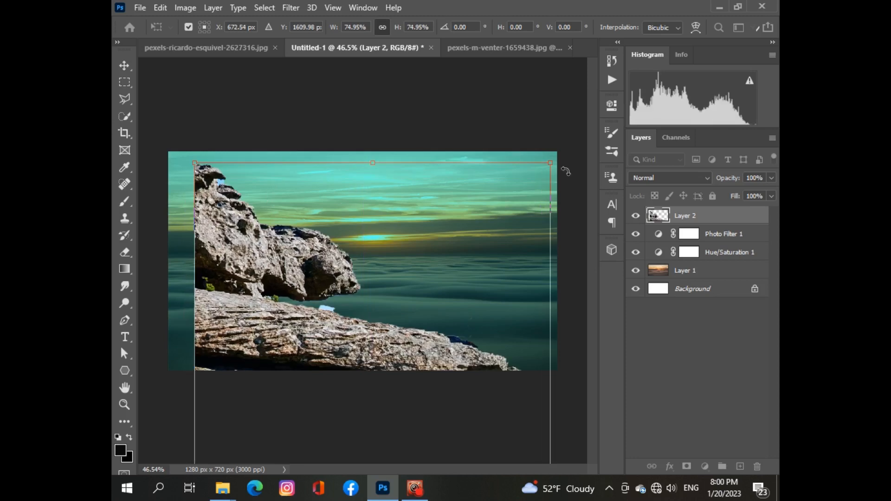
pyautogui.moveTo(553, 166); pyautogui.dragTo(418, 297)
pyautogui.moveTo(377, 349); pyautogui.dragTo(396, 148)
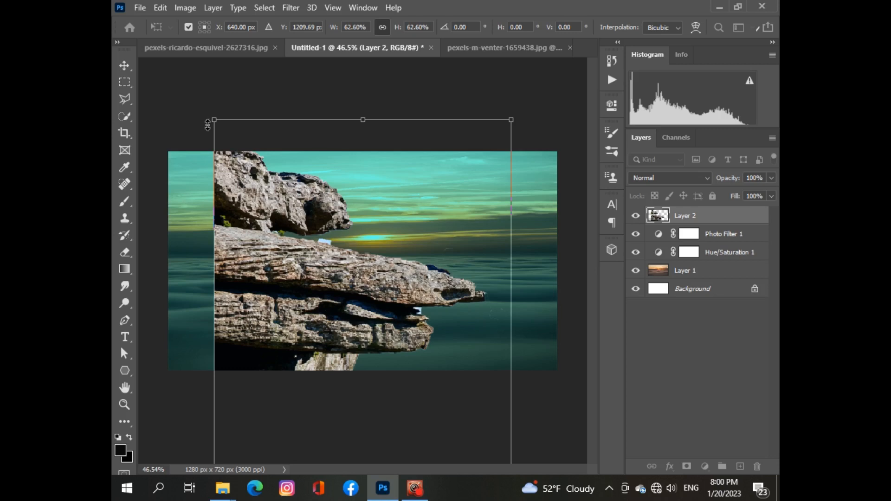
pyautogui.moveTo(215, 117); pyautogui.dragTo(360, 238)
pyautogui.moveTo(366, 354); pyautogui.dragTo(292, 189)
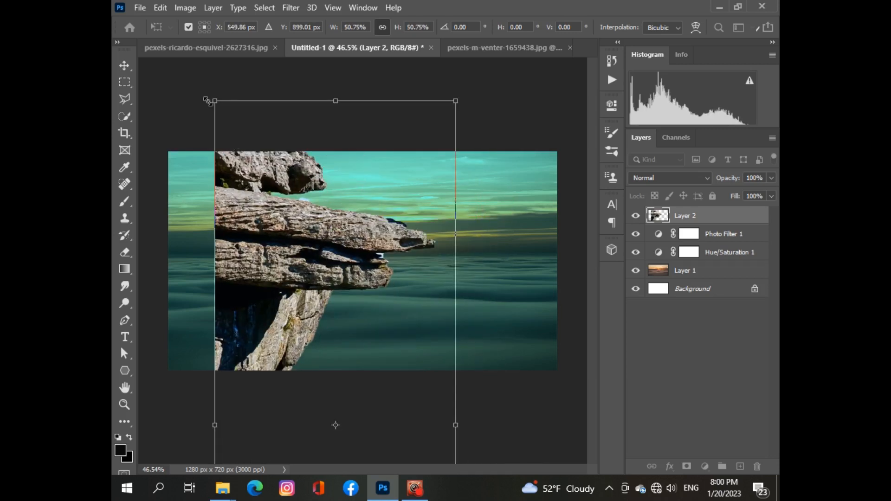
pyautogui.moveTo(206, 100); pyautogui.dragTo(284, 310)
pyautogui.moveTo(373, 345); pyautogui.dragTo(297, 177)
pyautogui.moveTo(211, 140); pyautogui.dragTo(254, 220)
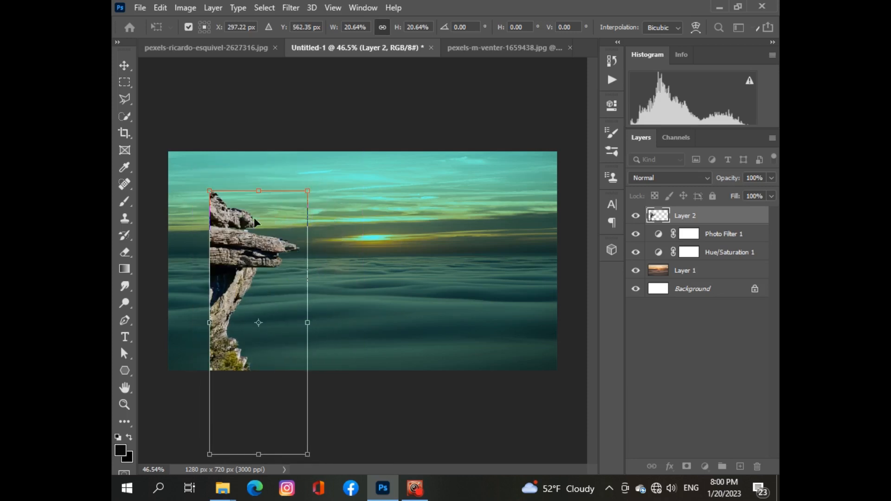
pyautogui.moveTo(259, 454); pyautogui.dragTo(274, 371)
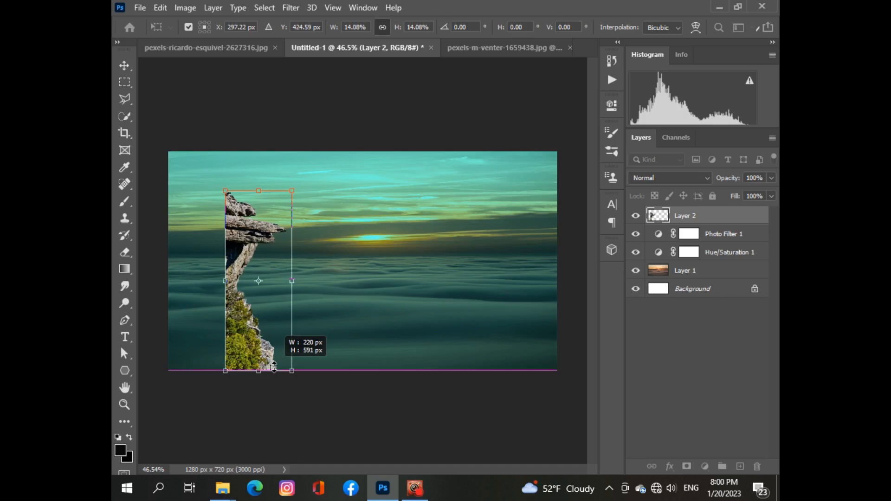
# Place the cliff against the canvas's left edge, stretch it to about 20.5% width and 16.1% height, and apply the transform
pyautogui.moveTo(267, 313); pyautogui.dragTo(213, 320)
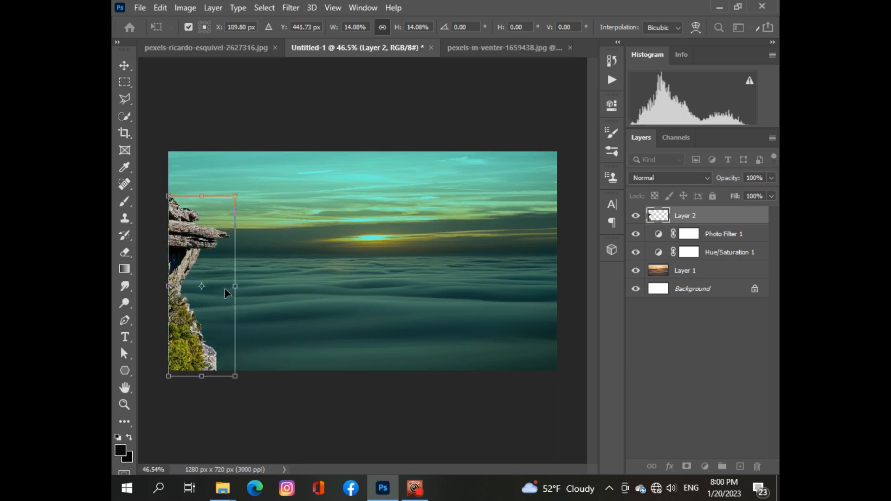
pyautogui.moveTo(235, 286); pyautogui.dragTo(253, 287)
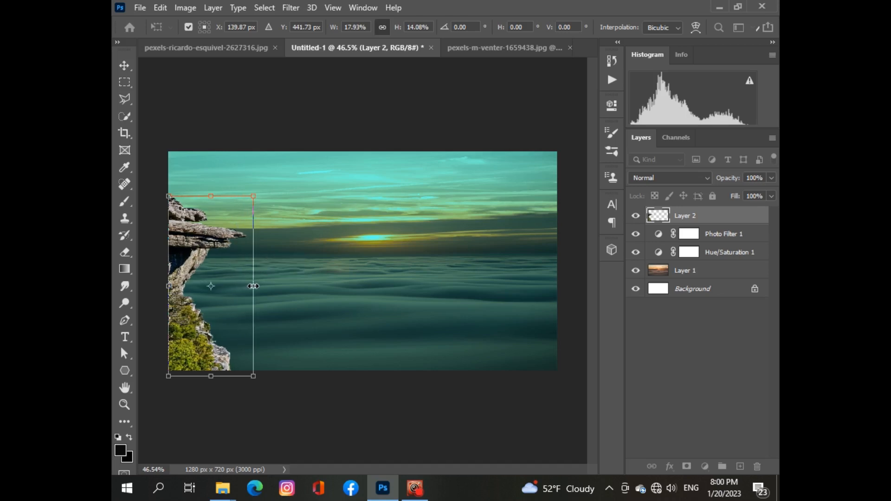
pyautogui.moveTo(200, 271); pyautogui.dragTo(200, 267)
pyautogui.moveTo(253, 195); pyautogui.dragTo(274, 179)
pyautogui.moveTo(261, 376); pyautogui.dragTo(267, 381)
pyautogui.moveTo(180, 317); pyautogui.dragTo(185, 312)
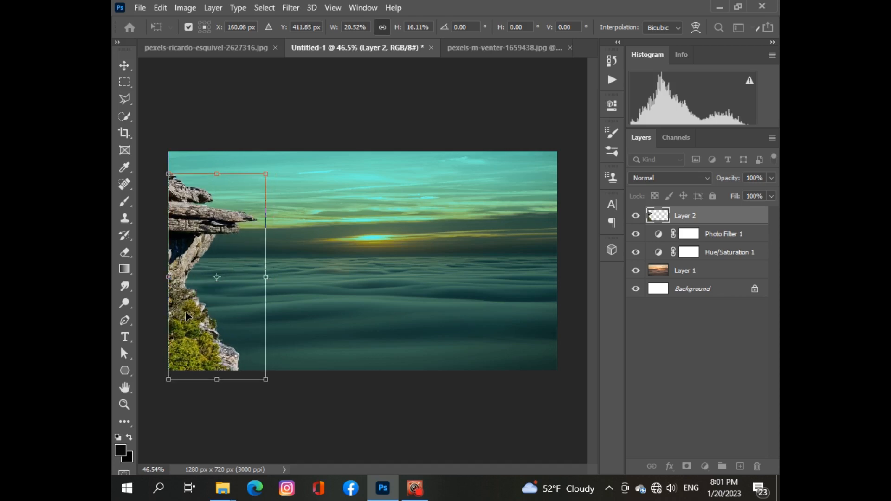
pyautogui.press('Return')
pyautogui.click(669, 352)
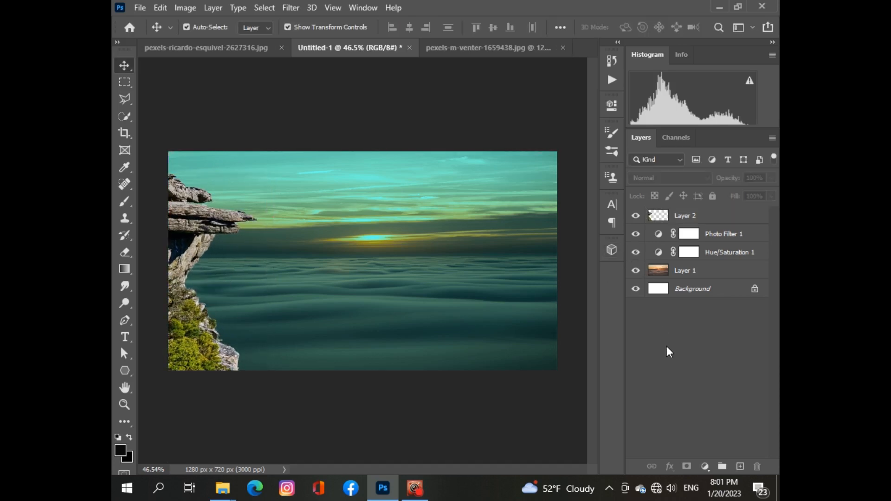
# Add a Hue/Saturation adjustment clipped to the cliff layer with Hue +9, Saturation +42 and Lightness -32
pyautogui.click(192, 235)
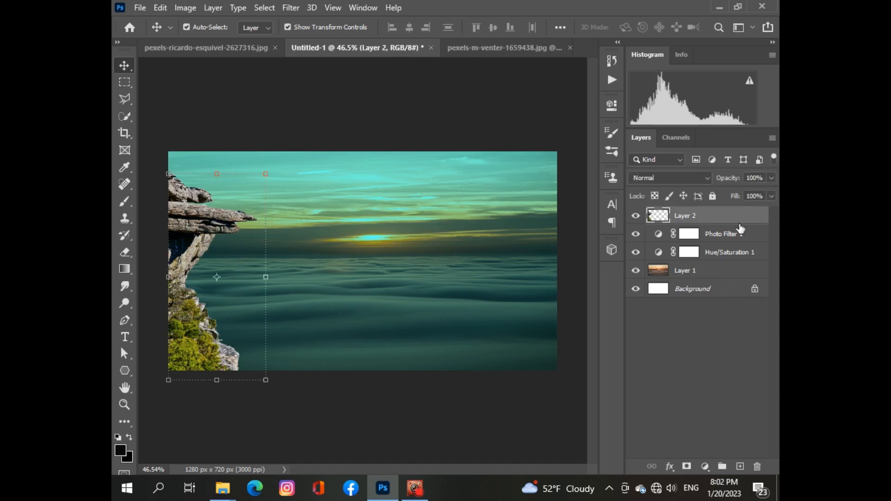
pyautogui.click(705, 466)
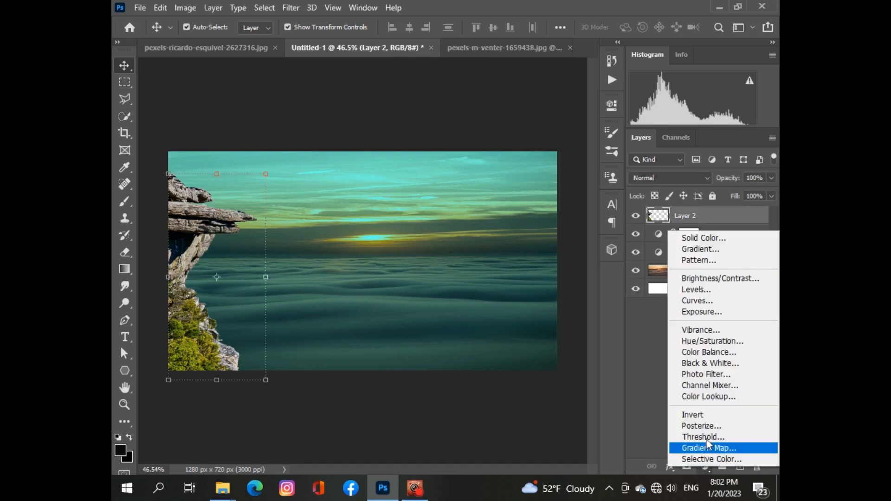
pyautogui.click(695, 342)
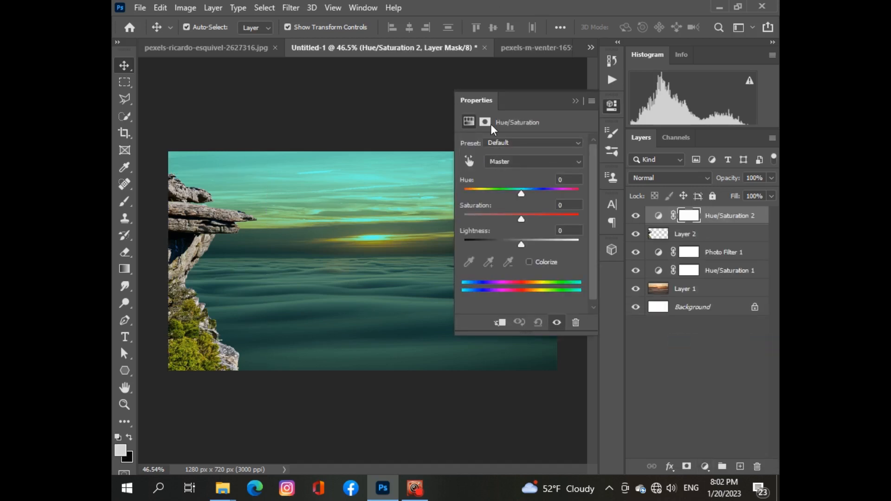
pyautogui.click(500, 324)
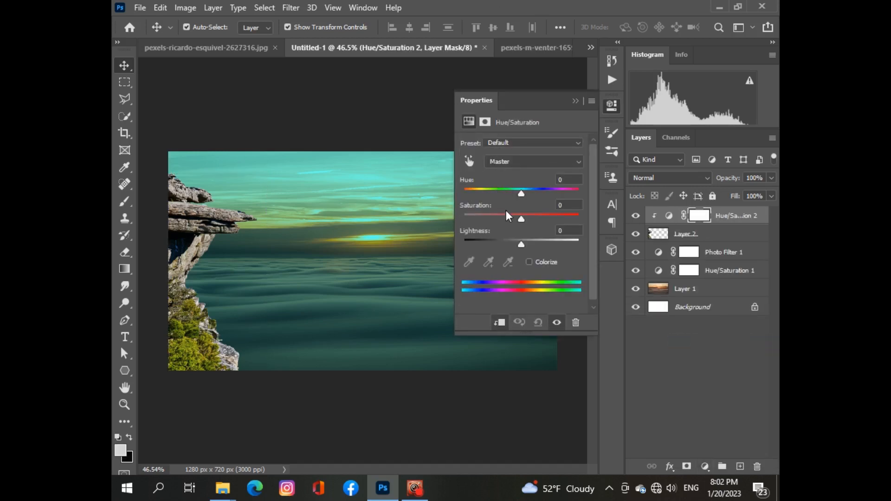
pyautogui.moveTo(523, 195); pyautogui.dragTo(538, 222)
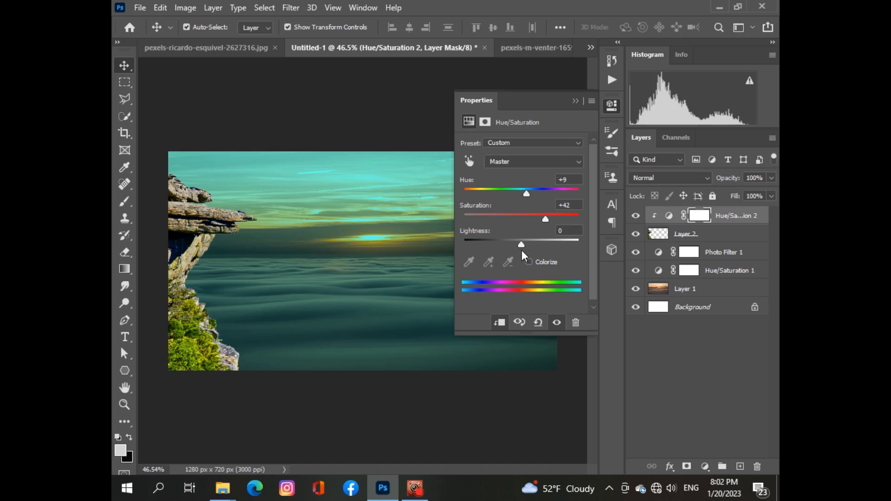
pyautogui.moveTo(521, 244); pyautogui.dragTo(503, 244)
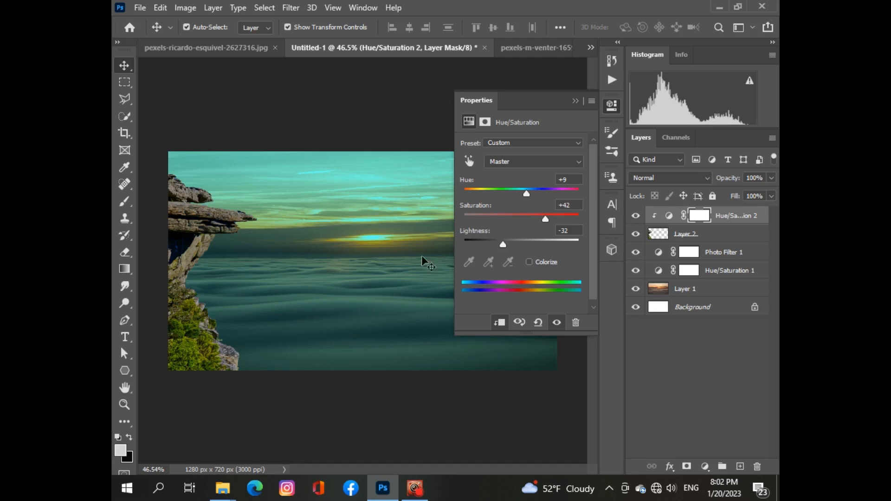
# Set the Cyans range of the clipped Hue/Saturation adjustment to Hue +22 and Lightness -45, keeping it clipped to the cliff
pyautogui.click(469, 160)
pyautogui.click(310, 311)
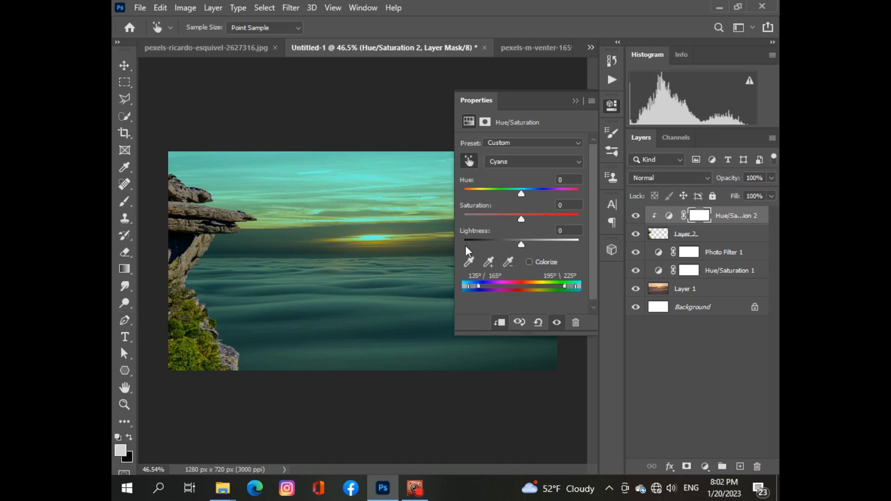
pyautogui.moveTo(522, 193); pyautogui.dragTo(533, 194)
pyautogui.moveTo(518, 248); pyautogui.dragTo(495, 249)
pyautogui.click(501, 324)
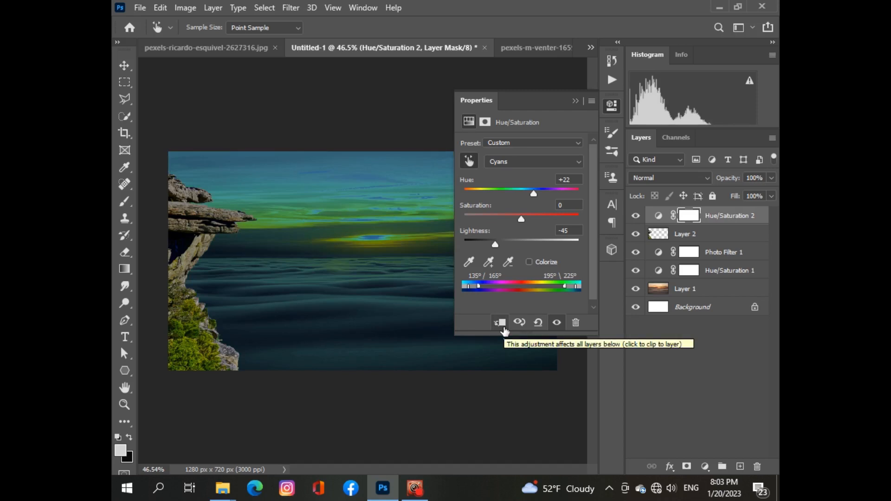
pyautogui.click(503, 325)
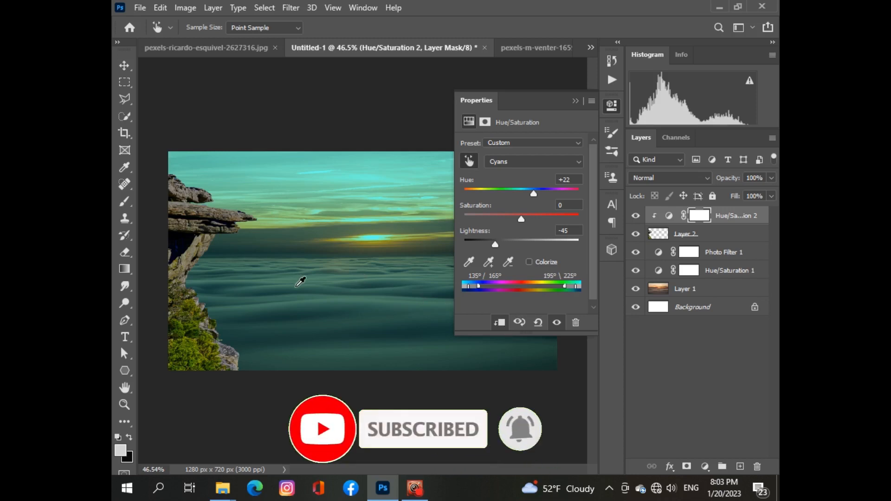
pyautogui.scroll(1, 297, 287)
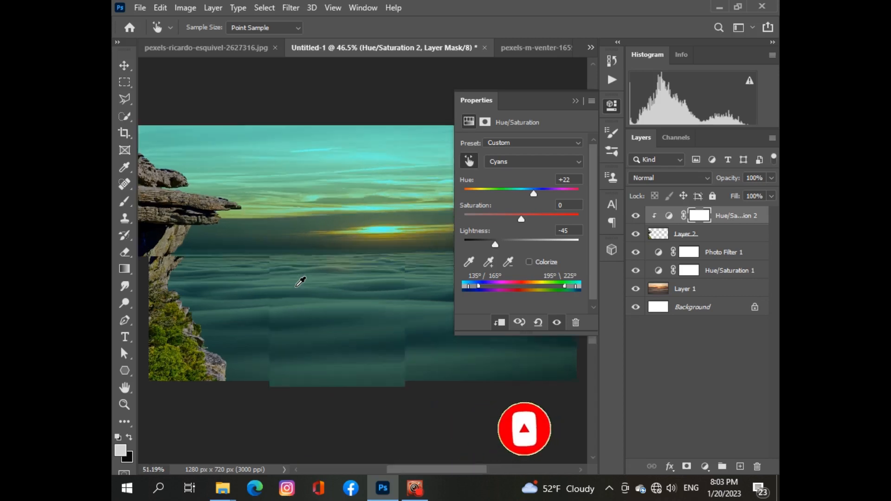
pyautogui.scroll(-4, 297, 286)
pyautogui.scroll(2, 297, 285)
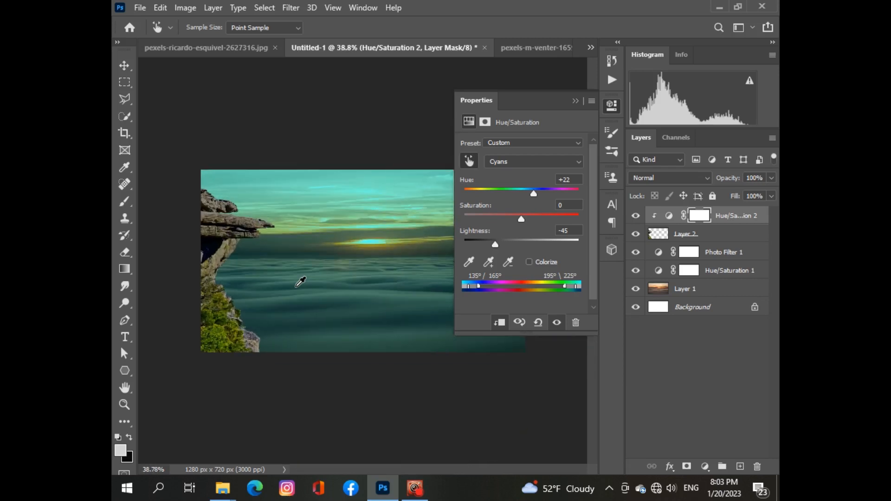
pyautogui.scroll(2, 300, 282)
pyautogui.scroll(-1, 300, 282)
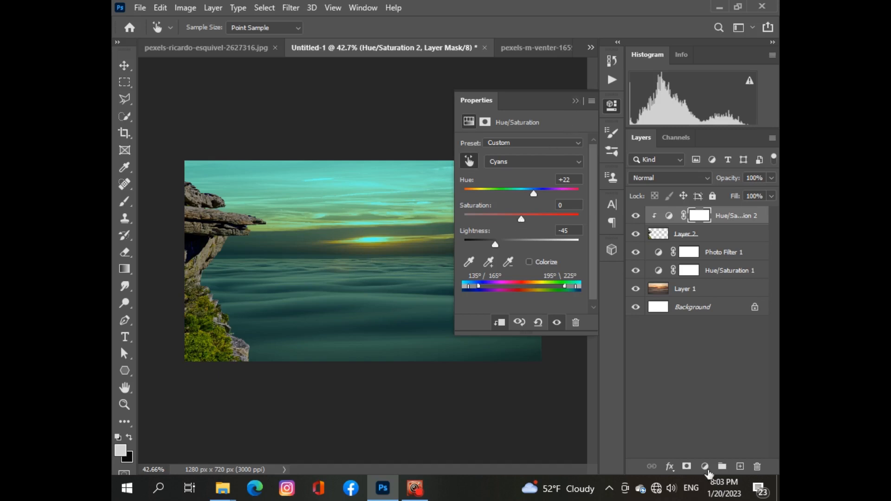
# Add a Curves adjustment clipped to the cliff and pull the RGB midtones down at input 158 to darken it
pyautogui.click(706, 466)
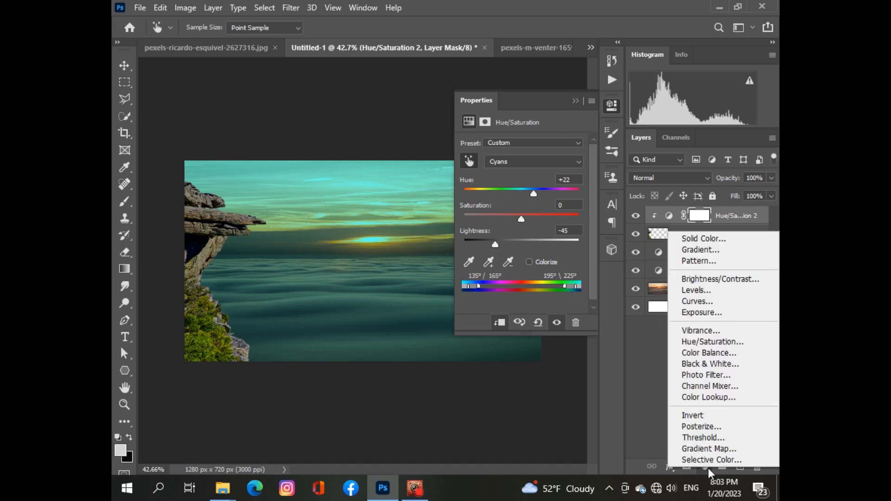
pyautogui.click(702, 302)
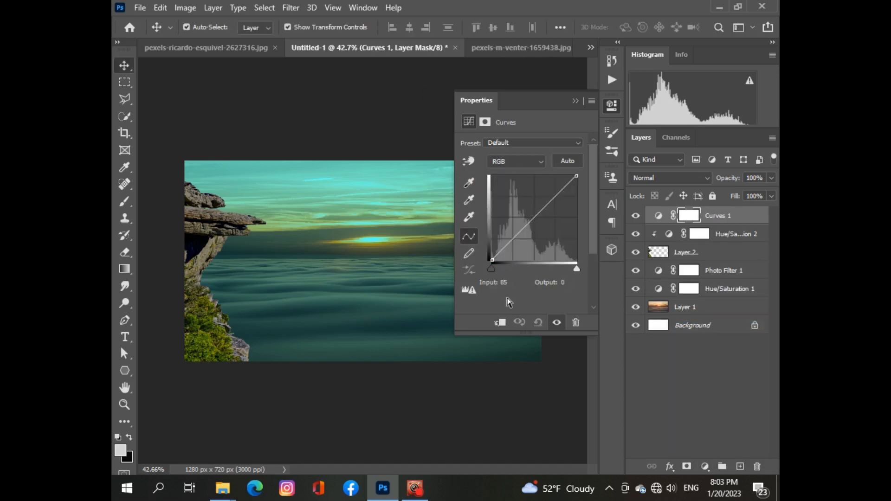
pyautogui.click(503, 321)
pyautogui.moveTo(538, 214); pyautogui.dragTo(545, 223)
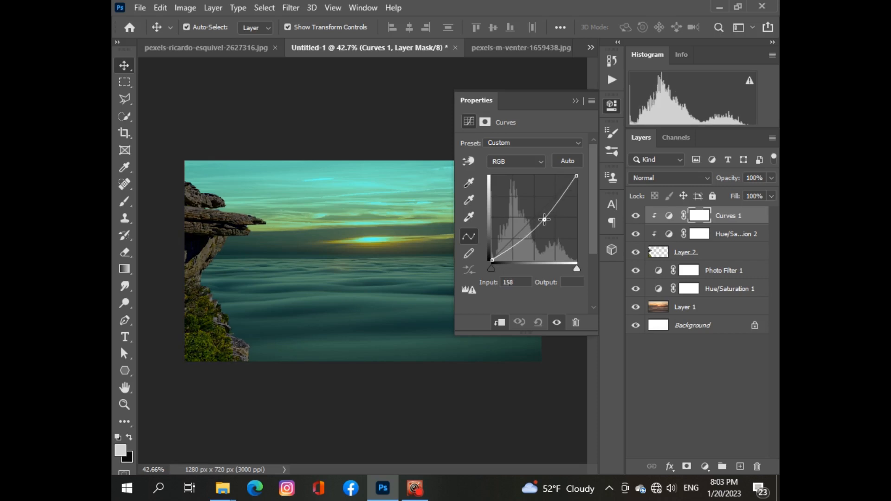
pyautogui.click(577, 101)
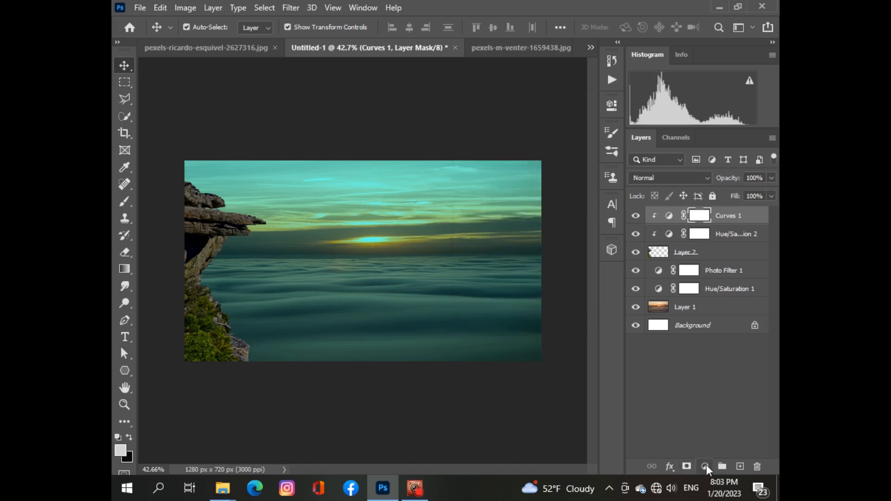
pyautogui.click(705, 466)
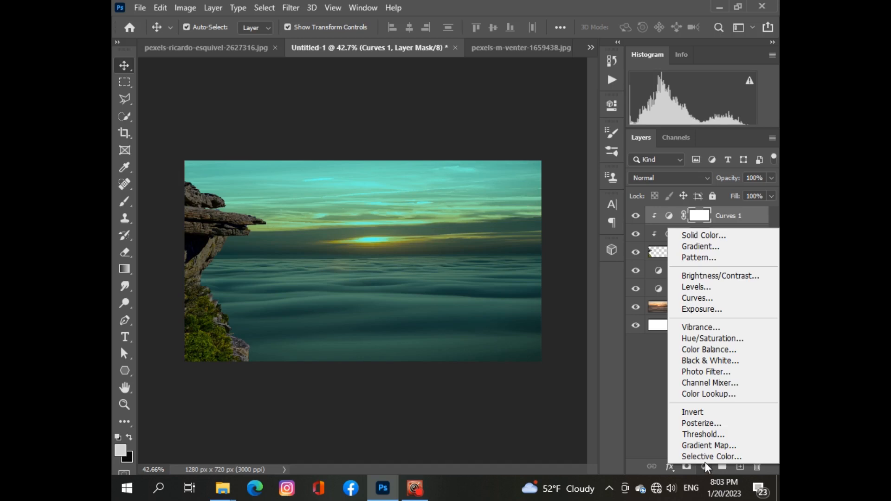
pyautogui.click(628, 400)
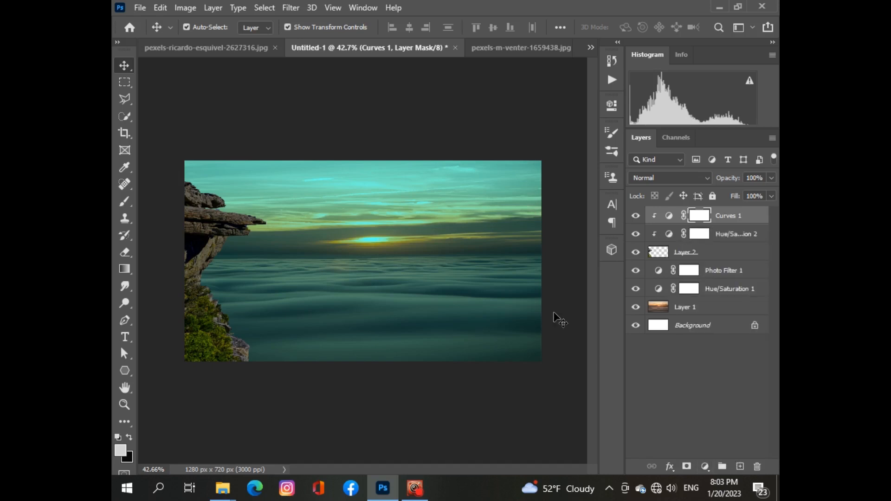
# Open pexels-sam-kolder-2387876 and select the foreground rock and grassy slope with the Object Selection tool in Rectangle mode
pyautogui.click(140, 8)
pyautogui.click(148, 30)
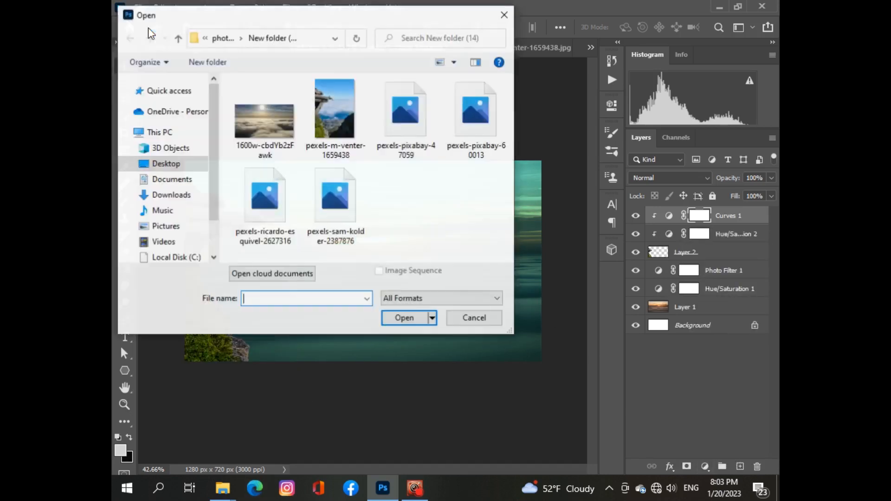
pyautogui.click(325, 201)
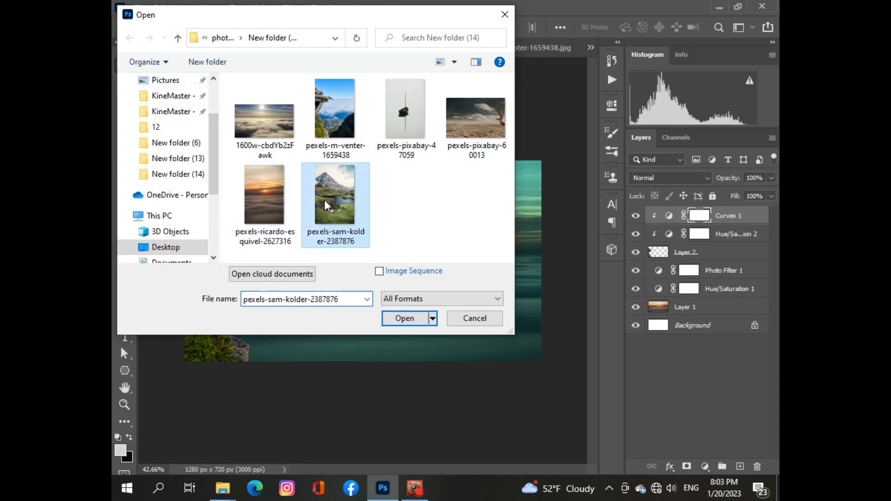
pyautogui.click(405, 318)
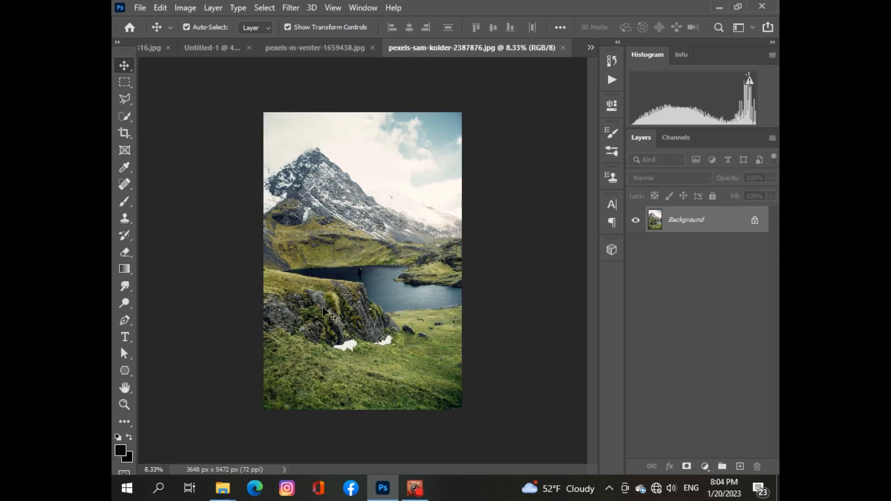
pyautogui.scroll(1, 324, 308)
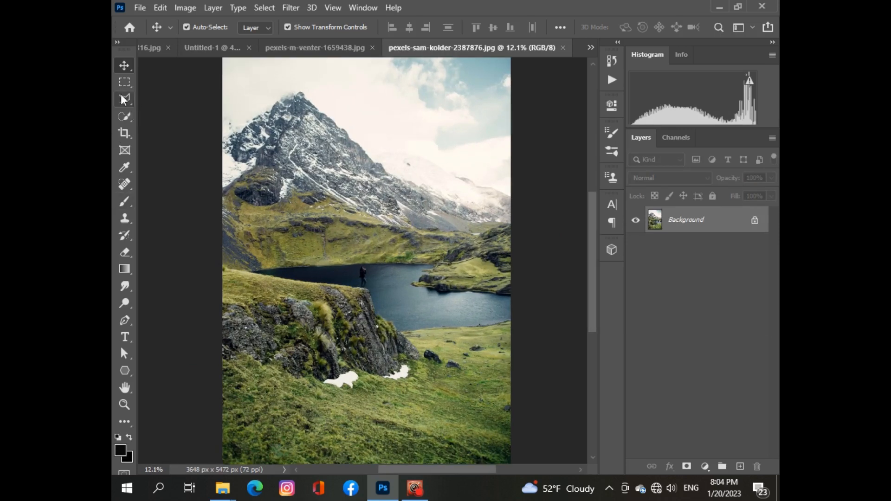
pyautogui.moveTo(127, 111); pyautogui.dragTo(160, 116)
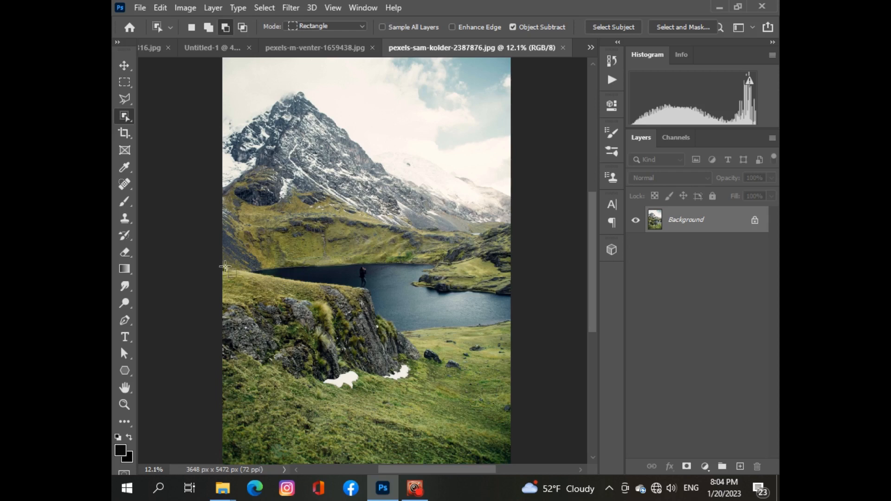
pyautogui.moveTo(224, 269); pyautogui.dragTo(512, 449)
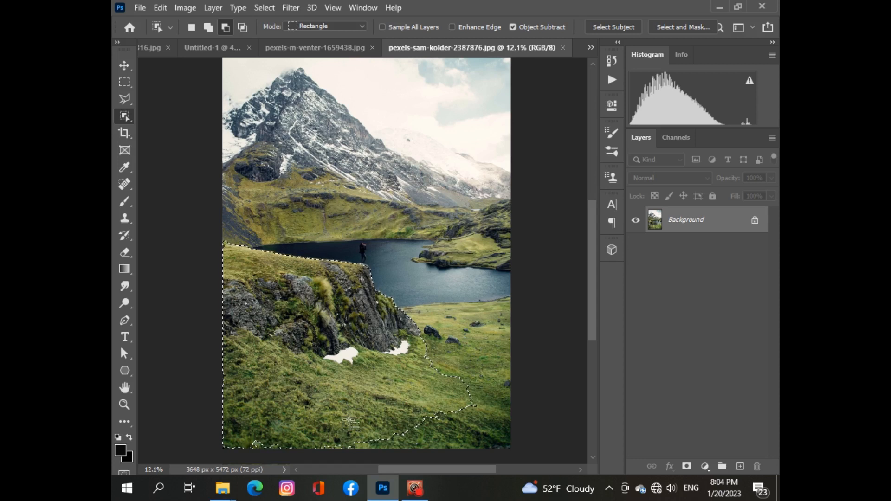
# Bring the selected rock and grass slope into Untitled-1, scale it to 17.87% and place it in the image's lower-right corner
pyautogui.click(209, 50)
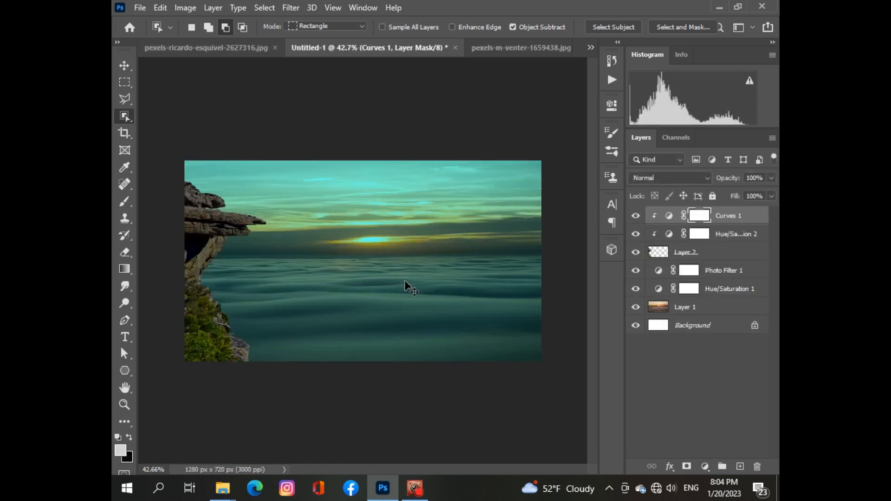
pyautogui.moveTo(405, 281); pyautogui.dragTo(405, 280)
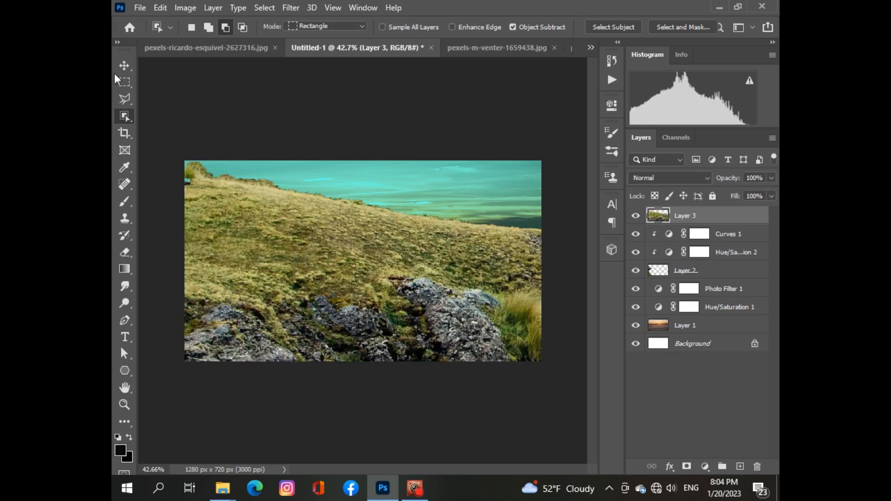
pyautogui.hotkey('ctrl', 't')
pyautogui.moveTo(188, 169); pyautogui.dragTo(224, 188)
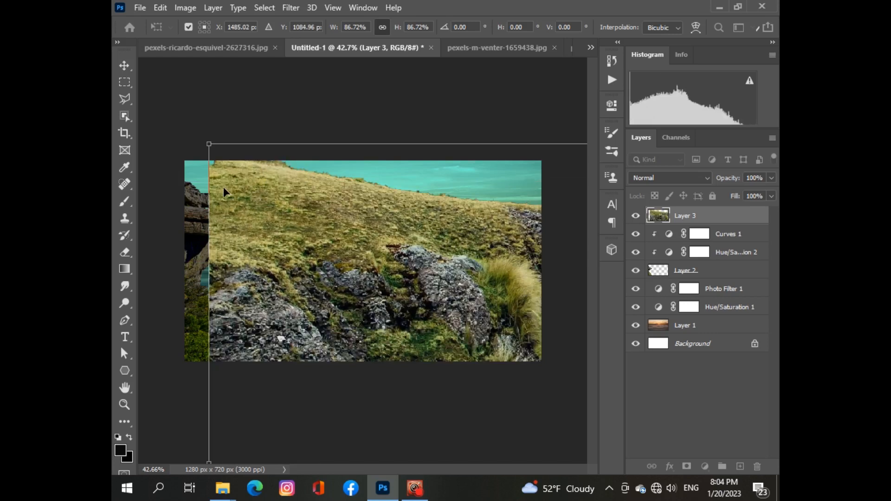
pyautogui.moveTo(209, 144); pyautogui.dragTo(375, 280)
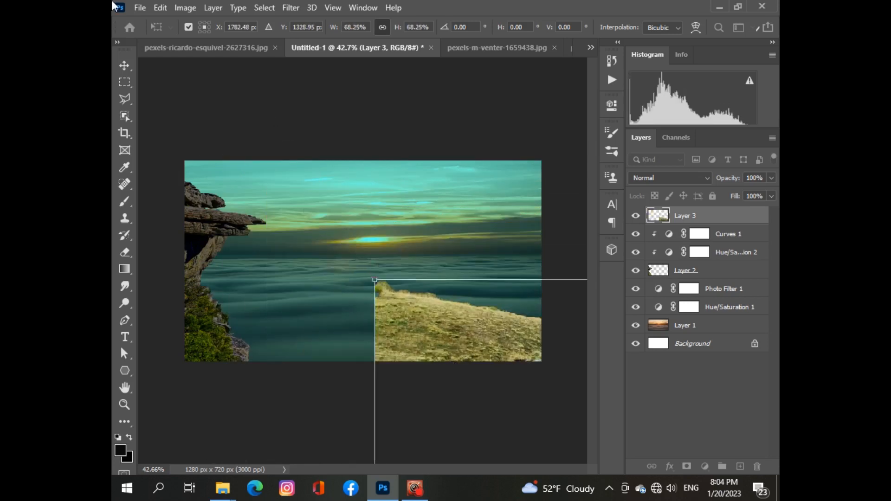
pyautogui.moveTo(491, 313); pyautogui.dragTo(339, 184)
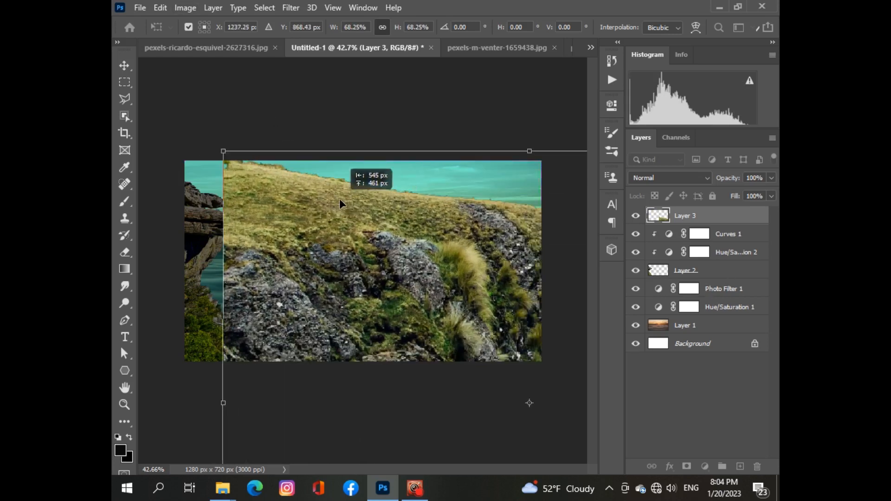
pyautogui.moveTo(263, 170); pyautogui.dragTo(433, 263)
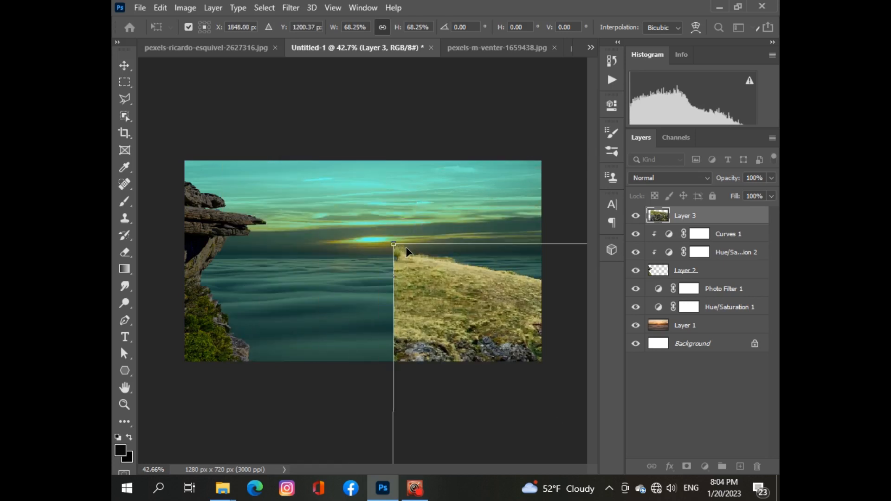
pyautogui.moveTo(496, 343); pyautogui.dragTo(247, 221)
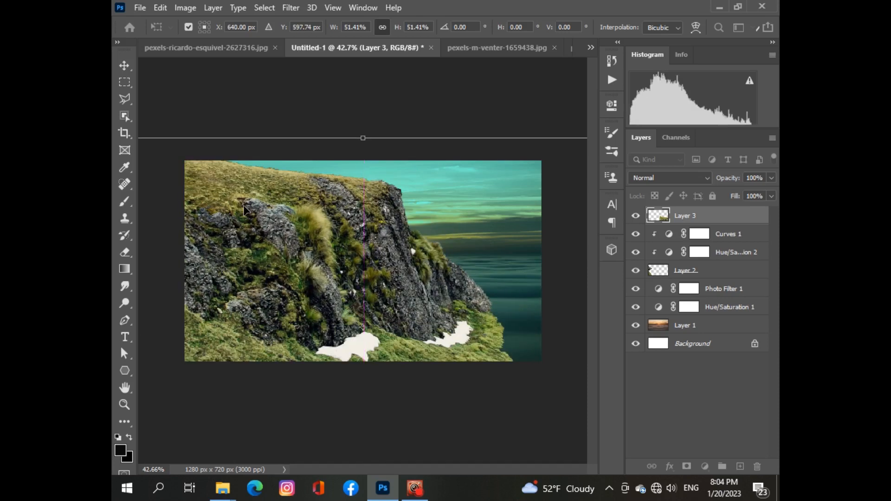
pyautogui.moveTo(358, 138); pyautogui.dragTo(378, 216)
pyautogui.moveTo(378, 185); pyautogui.dragTo(375, 276)
pyautogui.moveTo(369, 312); pyautogui.dragTo(467, 270)
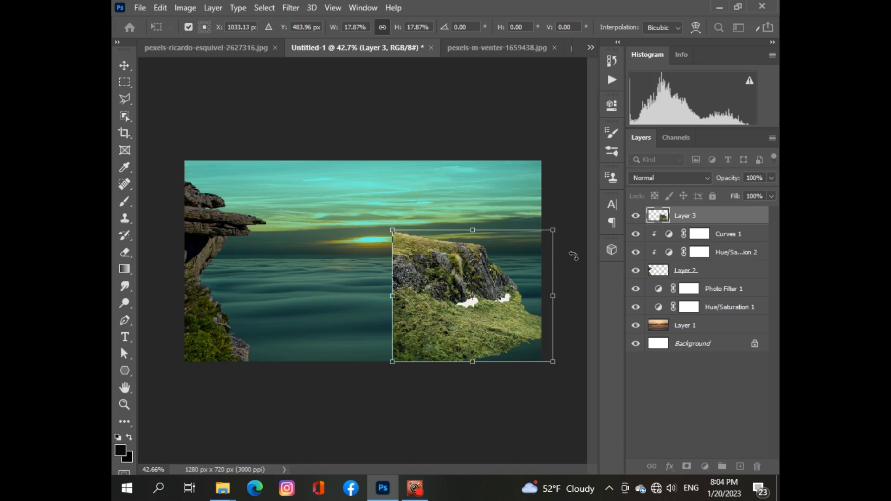
pyautogui.click(125, 65)
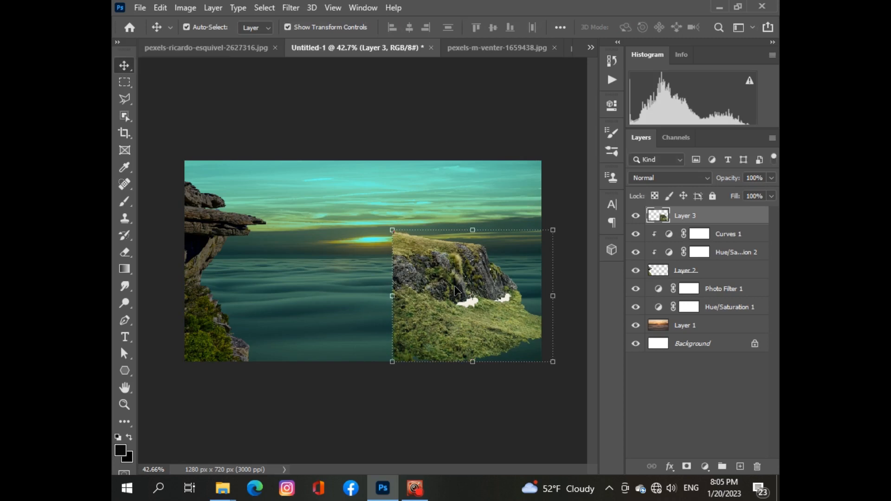
# Flip the rock slope layer horizontally and shift it slightly down toward the image's bottom edge
pyautogui.hotkey('ctrl', 't')
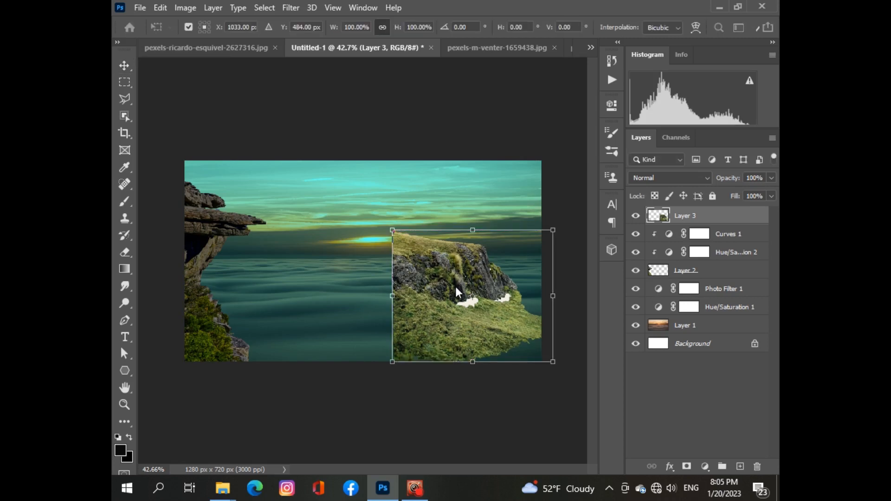
pyautogui.rightClick(457, 287)
pyautogui.click(474, 263)
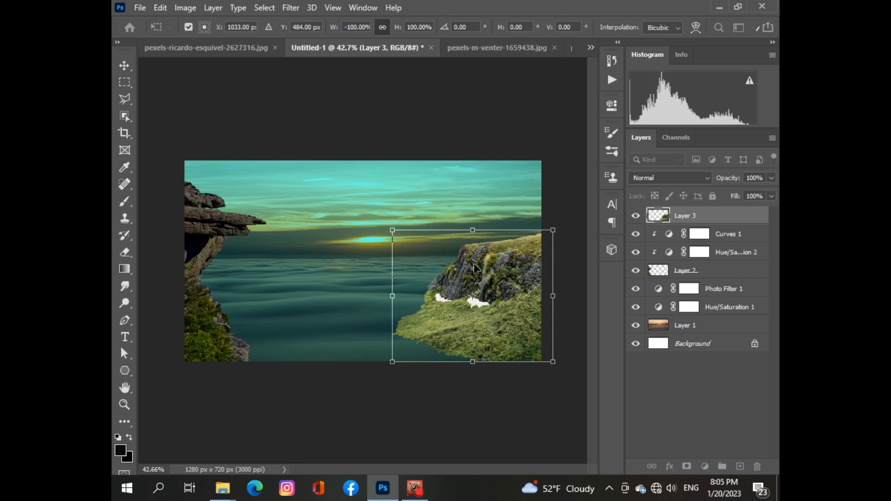
pyautogui.moveTo(475, 287); pyautogui.dragTo(478, 301)
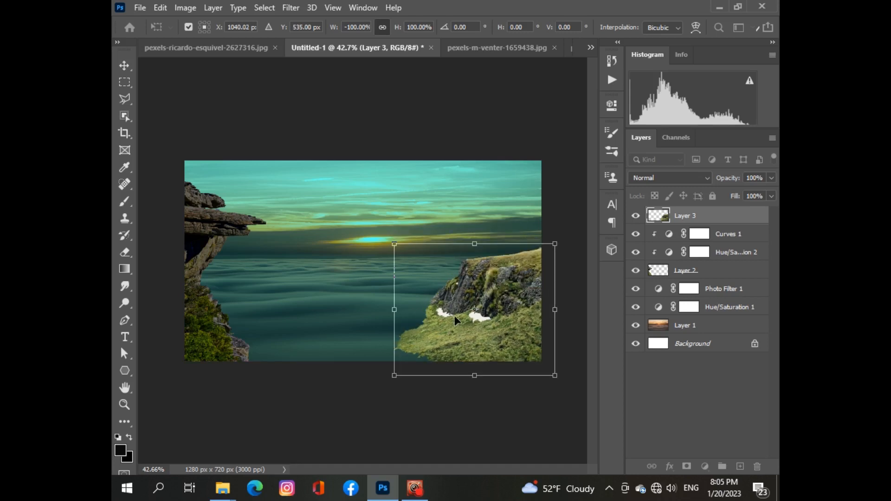
# Rotate the flipped slope to 172.56° and scale it to 95.18%, keeping it in the image's lower-right corner
pyautogui.moveTo(380, 372); pyautogui.dragTo(391, 392)
pyautogui.moveTo(444, 303); pyautogui.dragTo(443, 310)
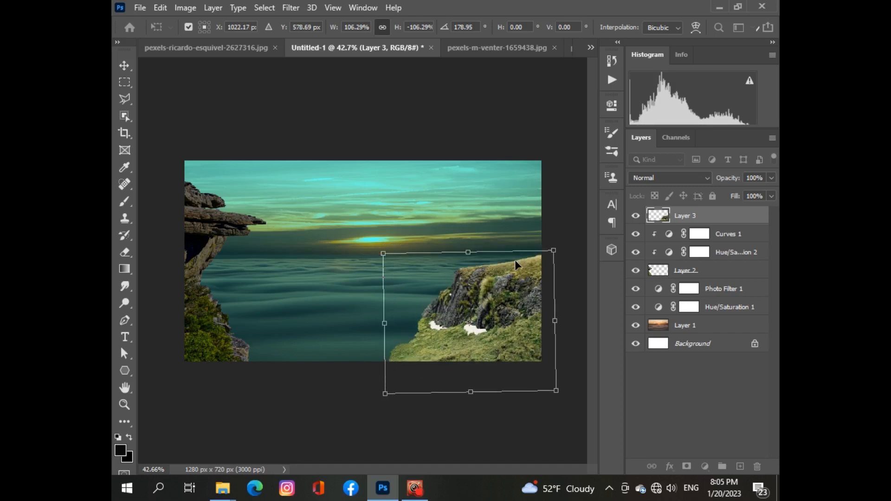
pyautogui.moveTo(515, 289); pyautogui.dragTo(498, 283)
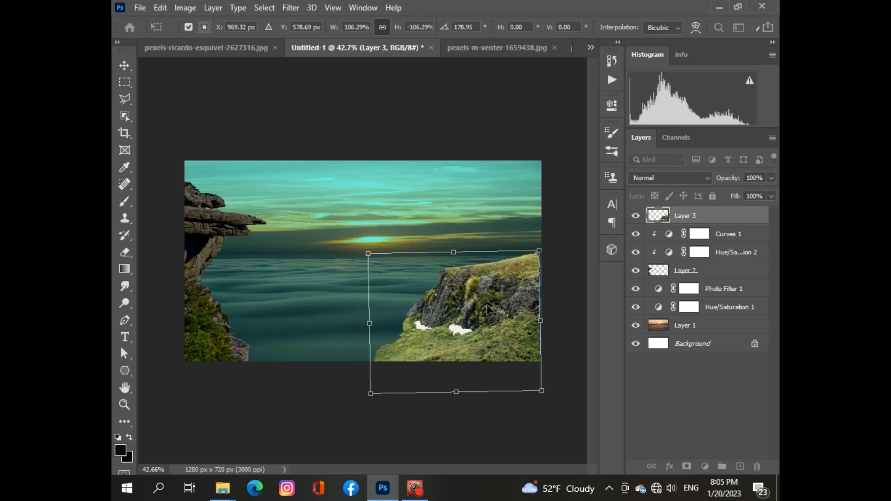
pyautogui.moveTo(538, 391); pyautogui.dragTo(517, 372)
pyautogui.moveTo(473, 316); pyautogui.dragTo(493, 317)
pyautogui.moveTo(383, 392); pyautogui.dragTo(396, 394)
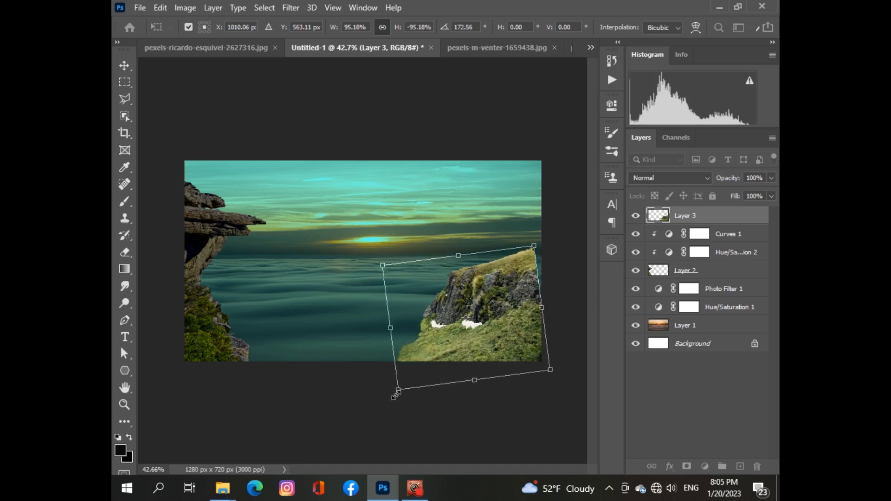
# Stretch the slope to 122.31% width and 99.69% height so it runs past the image's right edge, and apply the transform
pyautogui.moveTo(537, 244); pyautogui.dragTo(551, 241)
pyautogui.moveTo(519, 303); pyautogui.dragTo(549, 310)
pyautogui.moveTo(477, 318); pyautogui.dragTo(460, 303)
pyautogui.moveTo(526, 310); pyautogui.dragTo(550, 309)
pyautogui.moveTo(494, 304); pyautogui.dragTo(495, 304)
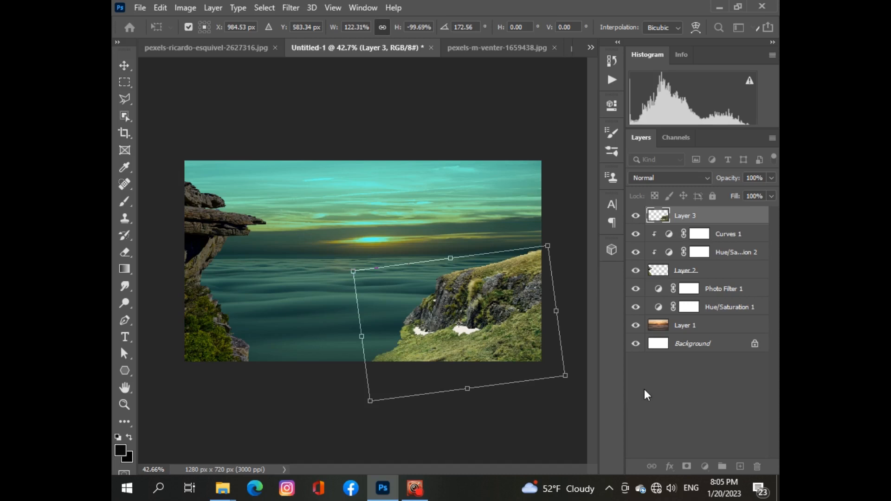
pyautogui.click(657, 393)
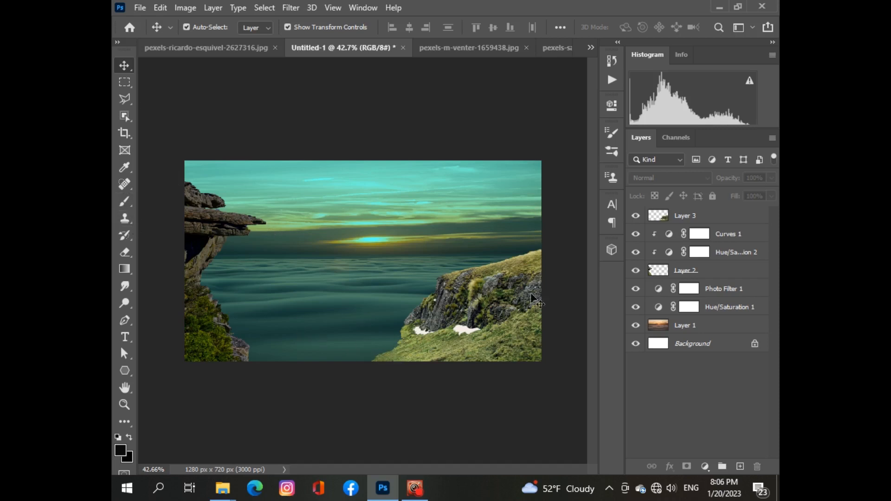
# Add a Hue/Saturation adjustment clipped to the slope layer with Hue +6, Saturation +35 and Lightness -45
pyautogui.click(687, 219)
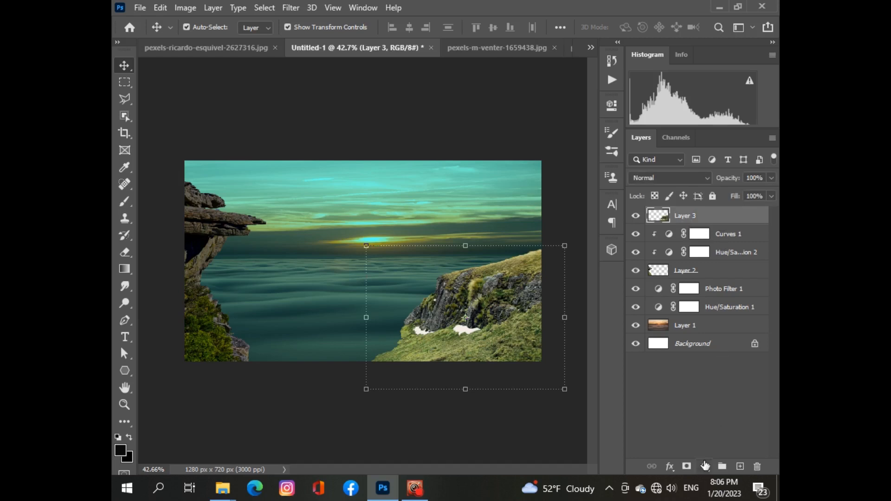
pyautogui.click(705, 467)
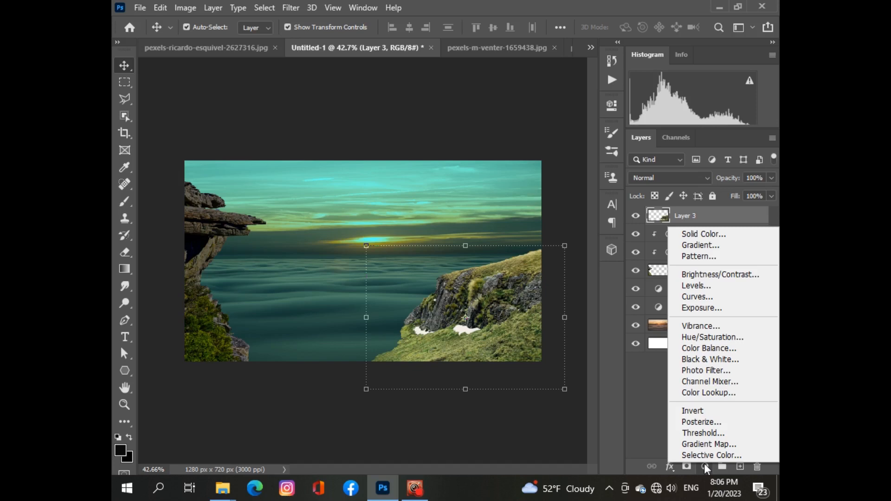
pyautogui.click(701, 338)
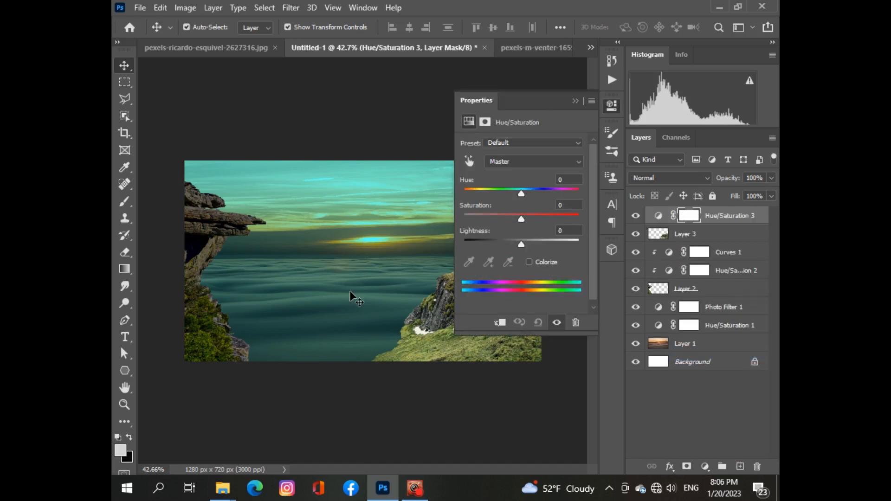
pyautogui.scroll(-3, 350, 297)
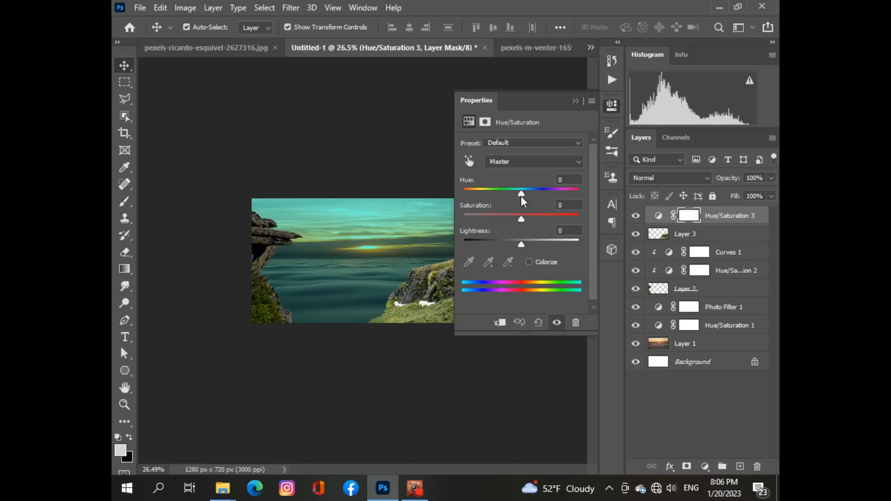
pyautogui.moveTo(522, 194); pyautogui.dragTo(505, 247)
pyautogui.click(499, 322)
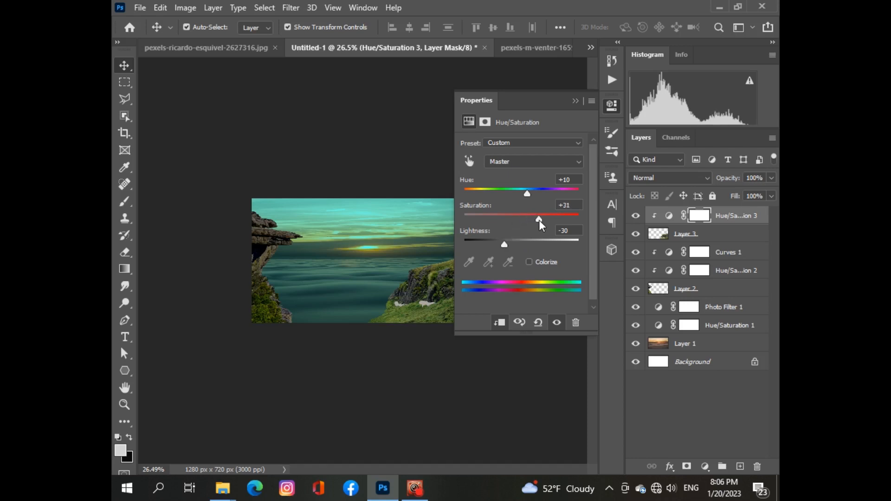
pyautogui.moveTo(543, 221); pyautogui.dragTo(525, 198)
pyautogui.moveTo(504, 245); pyautogui.dragTo(496, 245)
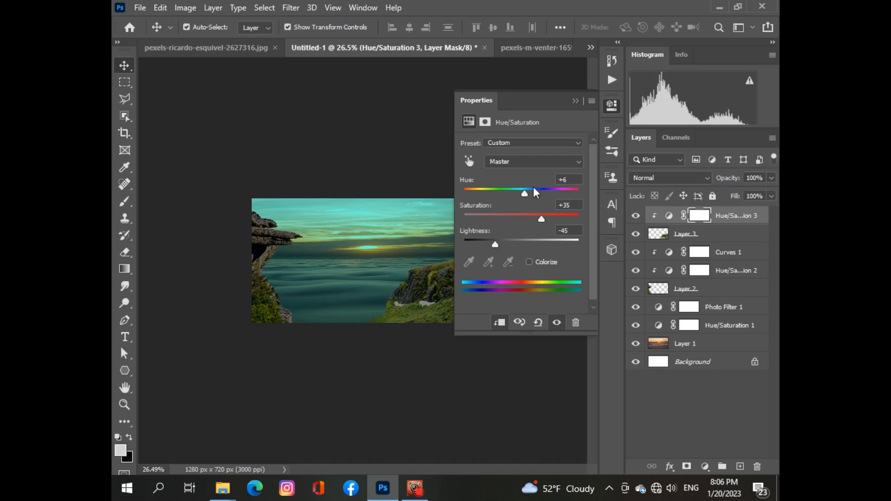
pyautogui.click(574, 101)
# Add a Curves adjustment clipped to the slope and pull the RGB midtones down at input 143 to darken it
pyautogui.scroll(3, 418, 353)
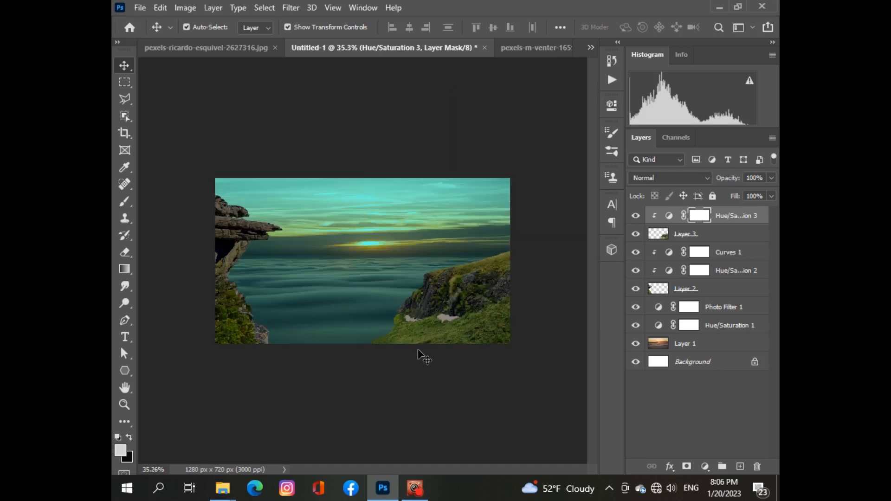
pyautogui.scroll(-1, 418, 352)
pyautogui.scroll(1, 418, 355)
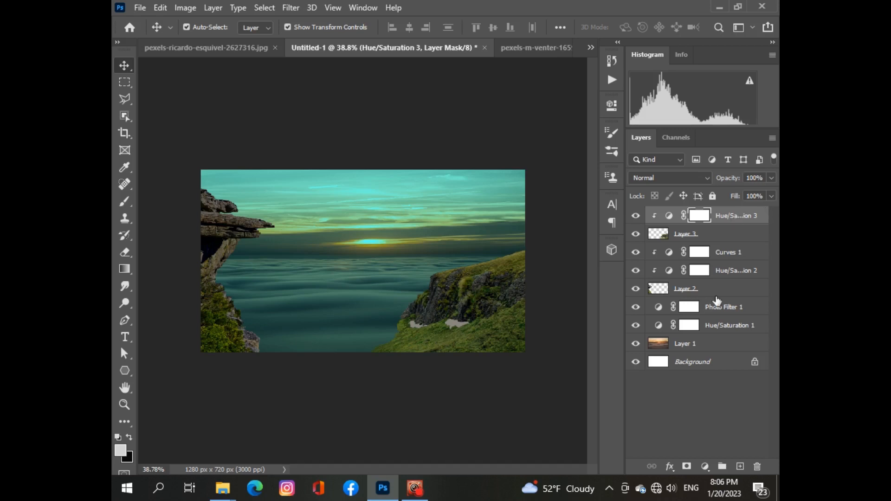
pyautogui.click(705, 466)
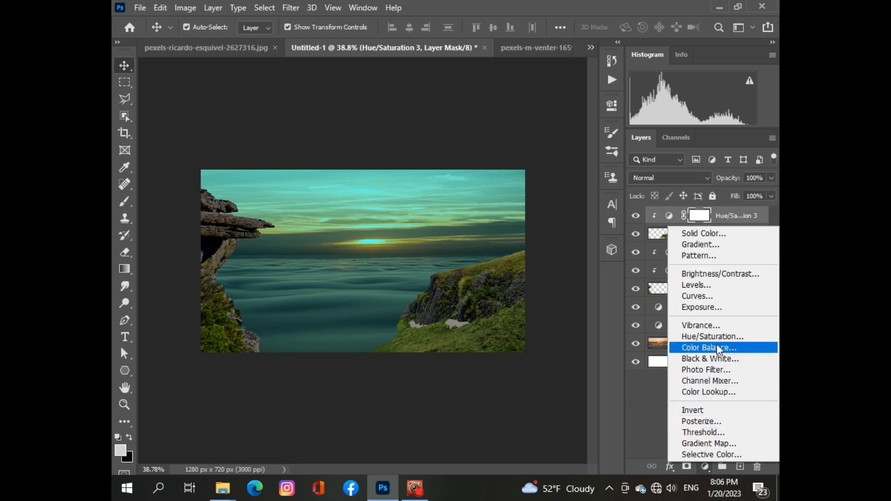
pyautogui.click(714, 297)
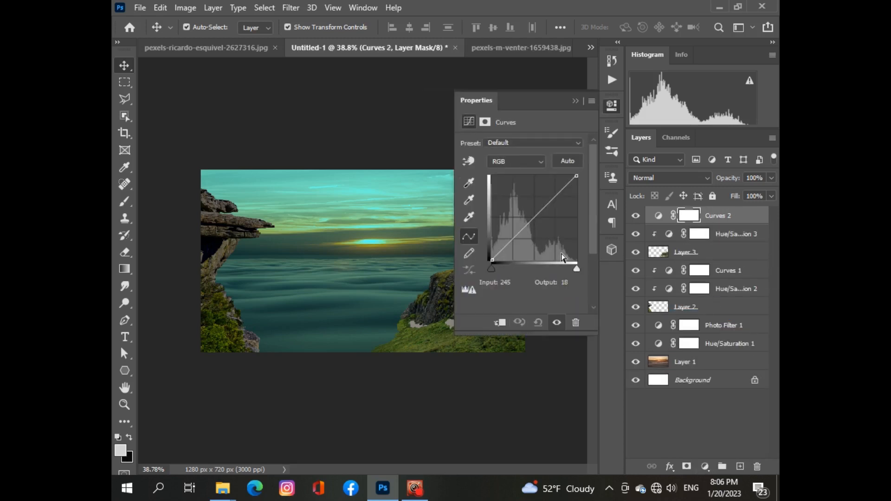
pyautogui.click(501, 323)
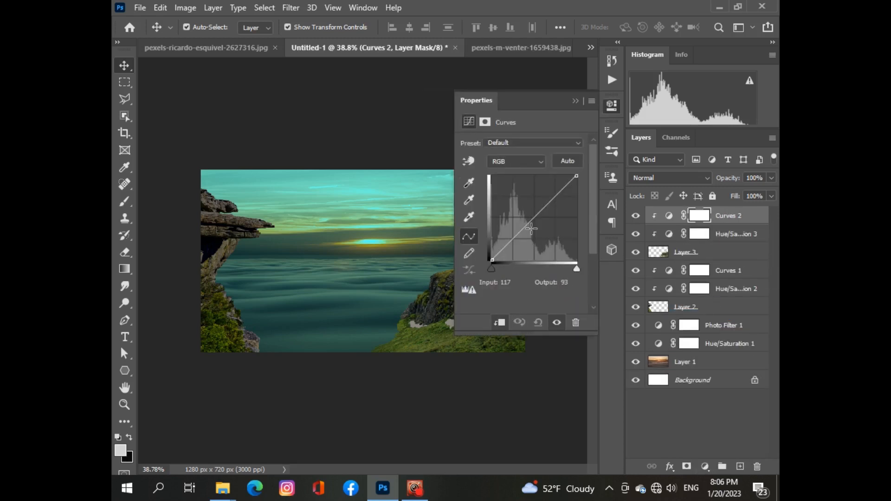
pyautogui.moveTo(532, 218); pyautogui.dragTo(539, 222)
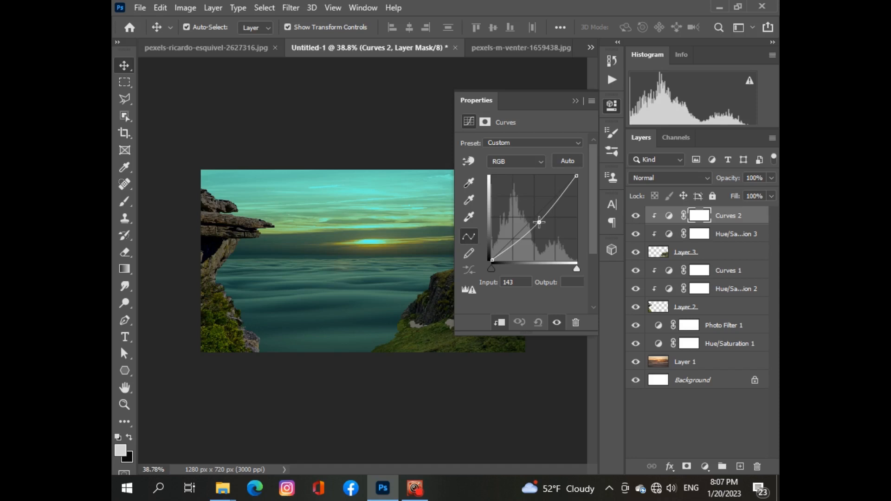
pyautogui.click(575, 100)
pyautogui.scroll(2, 605, 394)
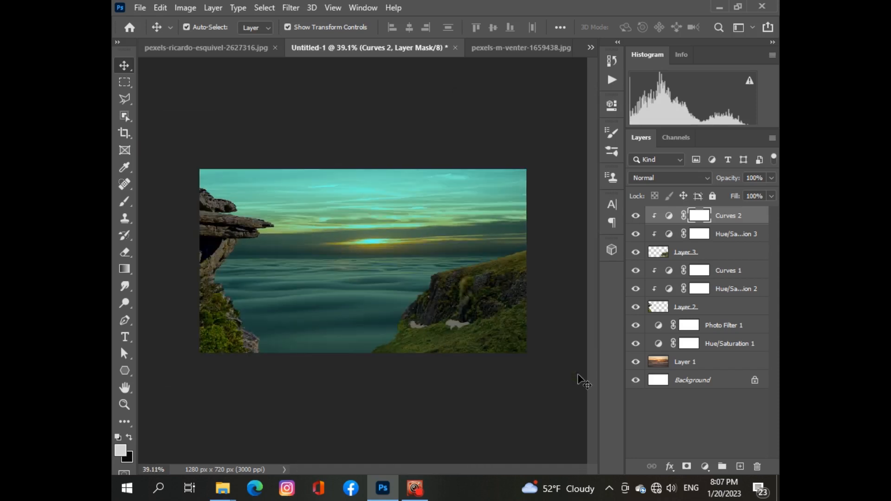
pyautogui.scroll(-2, 582, 381)
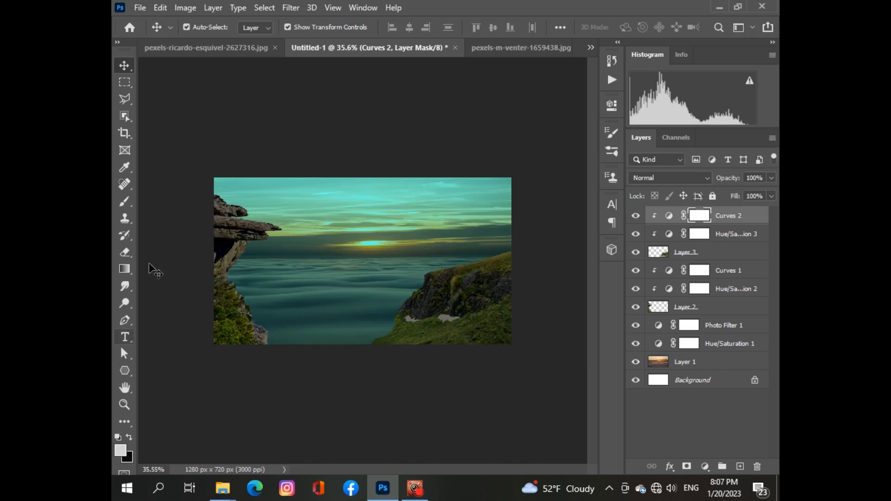
# Create a new empty layer above the Curves adjustment and set up a soft brush at 480 px with 0% hardness
pyautogui.click(740, 466)
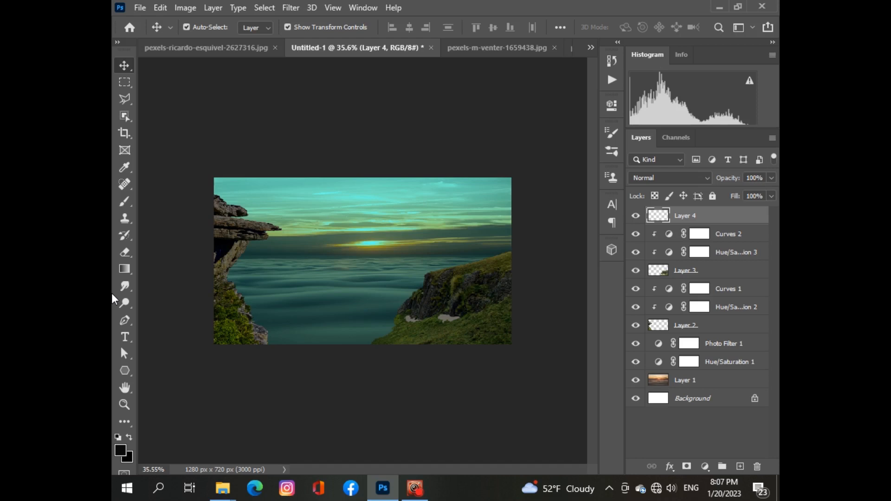
pyautogui.click(125, 201)
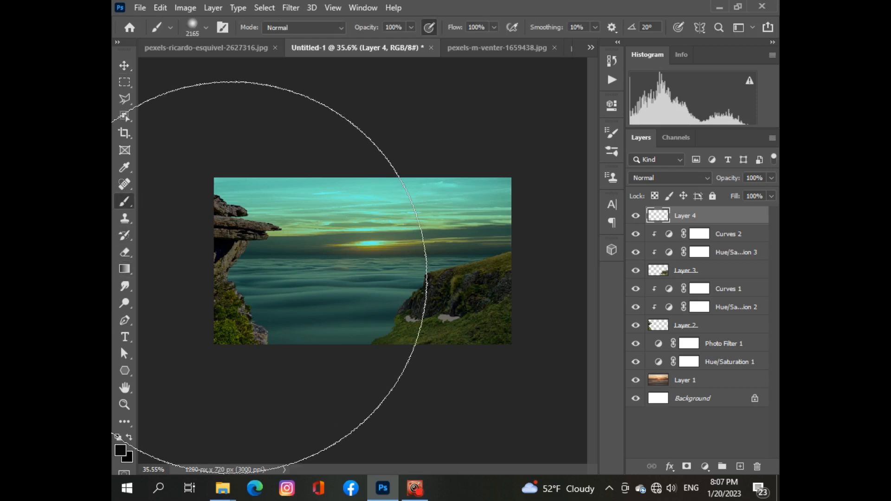
pyautogui.click(205, 28)
pyautogui.click(228, 65)
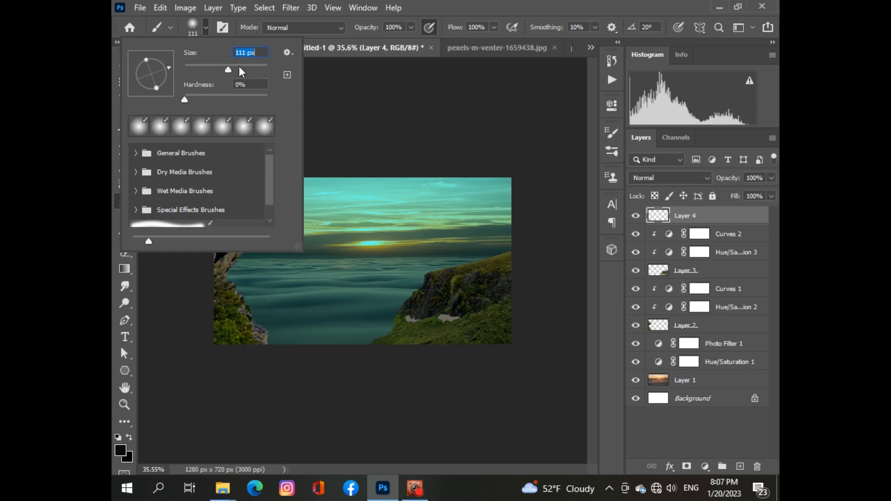
pyautogui.click(246, 67)
pyautogui.click(255, 67)
pyautogui.click(258, 67)
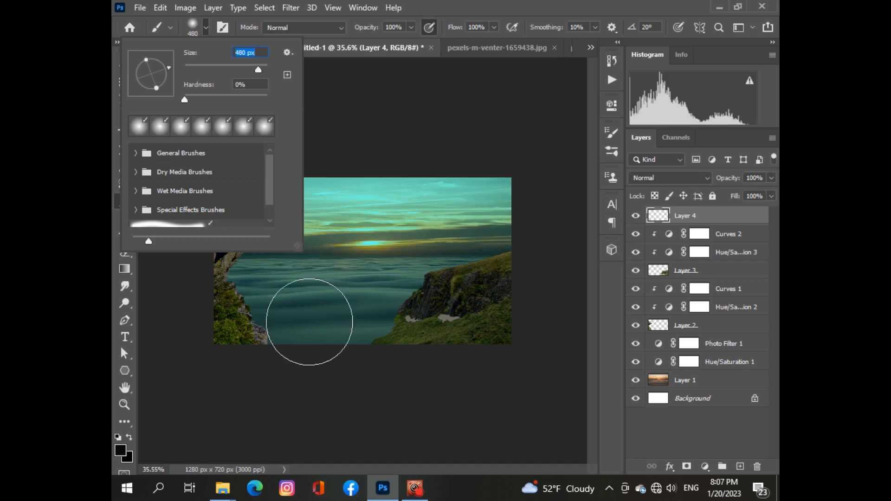
# Sample the dark teal #2b5044 from the water and paint a soft mist band along the image's lower edge, over both cliff bases
pyautogui.click(728, 220)
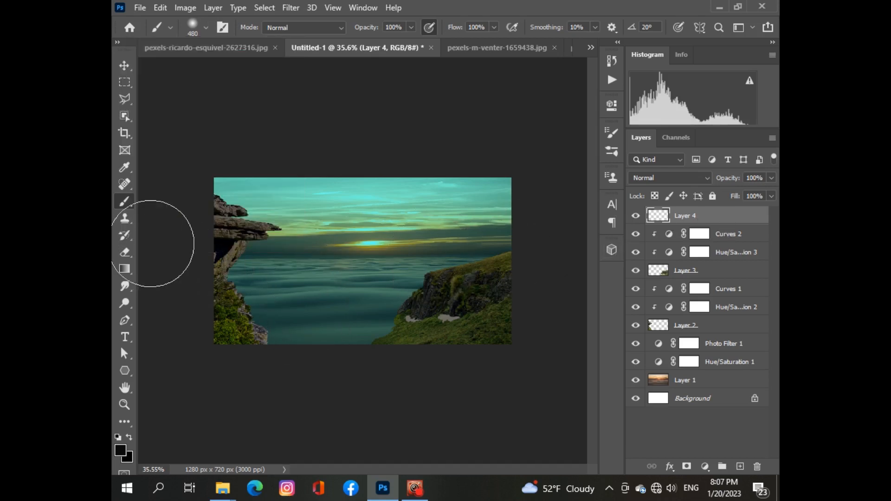
pyautogui.click(120, 450)
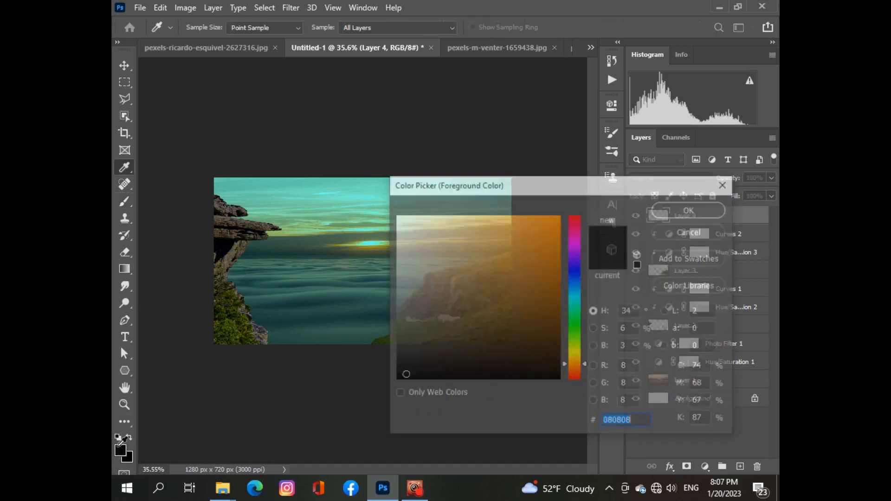
pyautogui.click(294, 335)
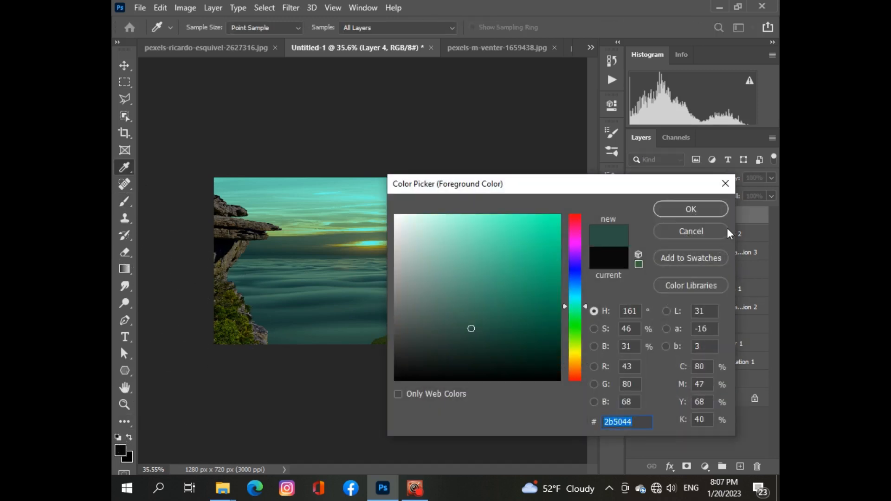
pyautogui.click(691, 209)
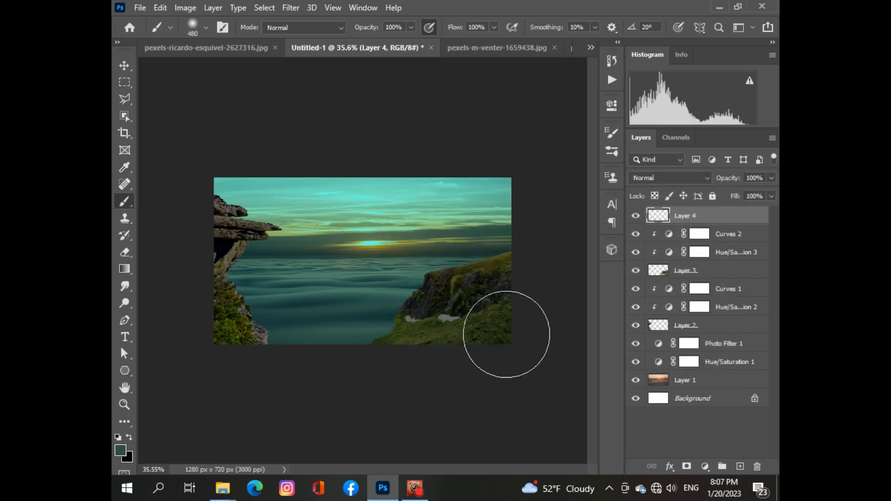
pyautogui.moveTo(255, 349)
pyautogui.mouseDown()
pyautogui.moveTo(263, 346)
pyautogui.moveTo(237, 347)
pyautogui.moveTo(438, 374)
pyautogui.moveTo(511, 372)
pyautogui.moveTo(416, 368)
pyautogui.moveTo(513, 380)
pyautogui.mouseUp()
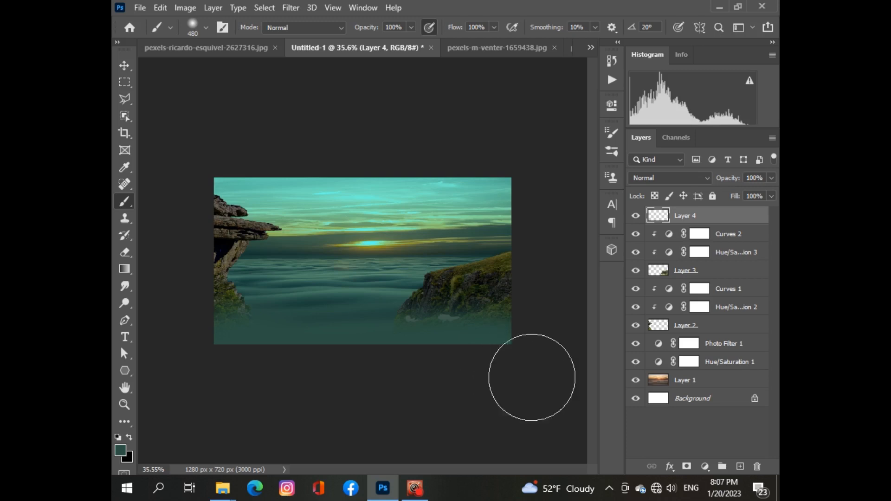
# Inspect how the painted mist blends with the sea and cliffs at different magnifications, keeping its layer's blend mode at Normal
pyautogui.scroll(1, 285, 418)
pyautogui.scroll(-3, 286, 417)
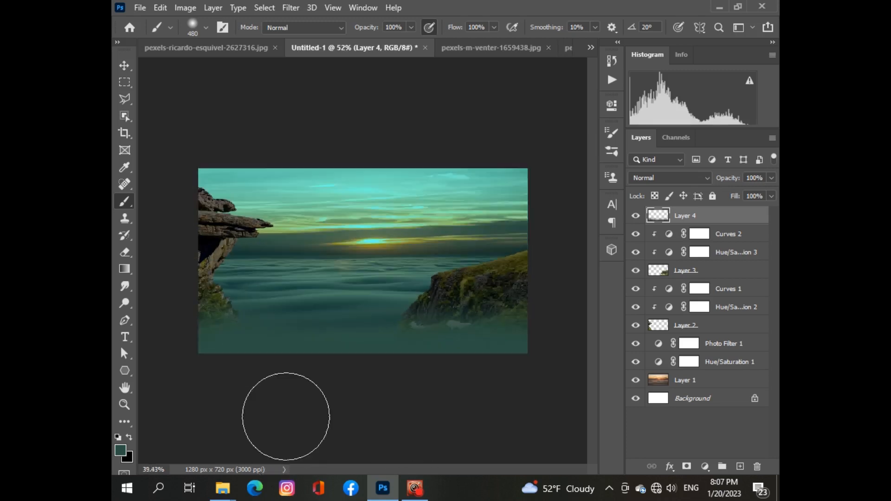
pyautogui.scroll(3, 286, 416)
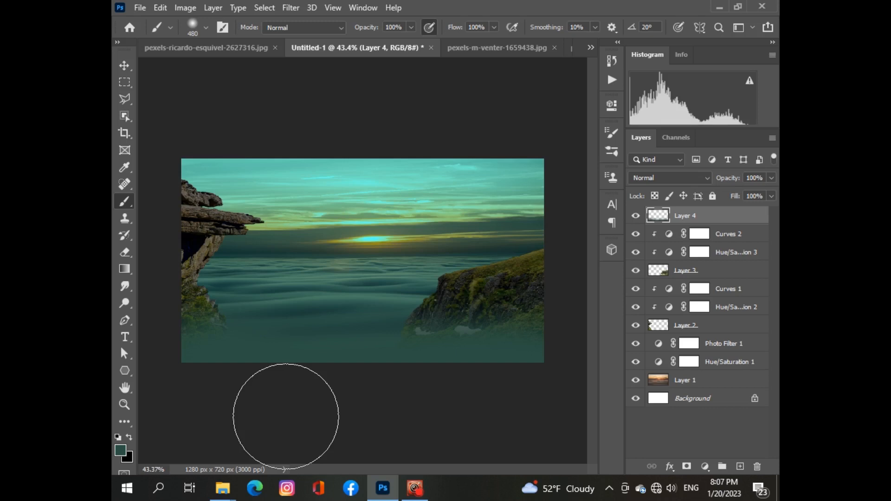
pyautogui.scroll(-2, 402, 371)
pyautogui.scroll(1, 402, 371)
pyautogui.scroll(-2, 403, 371)
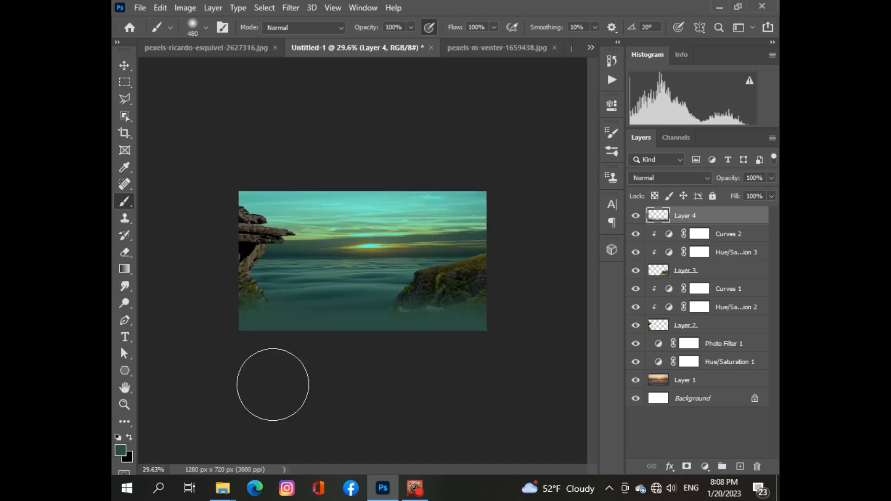
pyautogui.scroll(2, 273, 385)
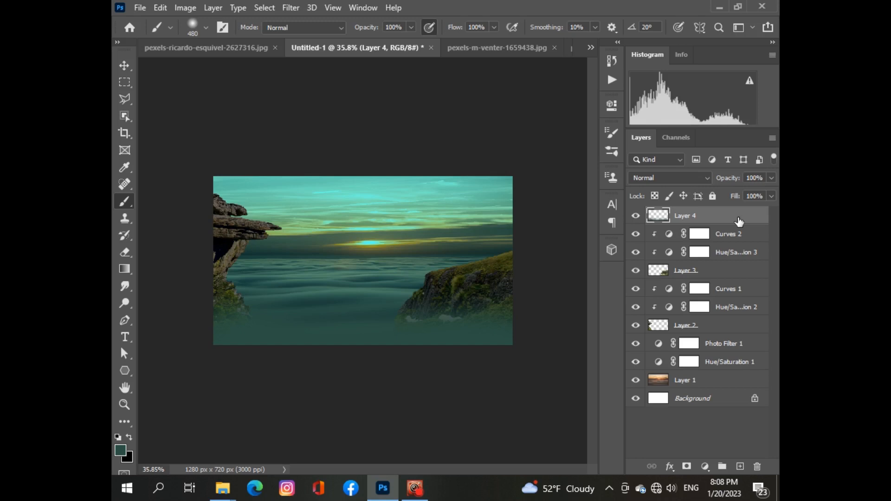
pyautogui.click(706, 174)
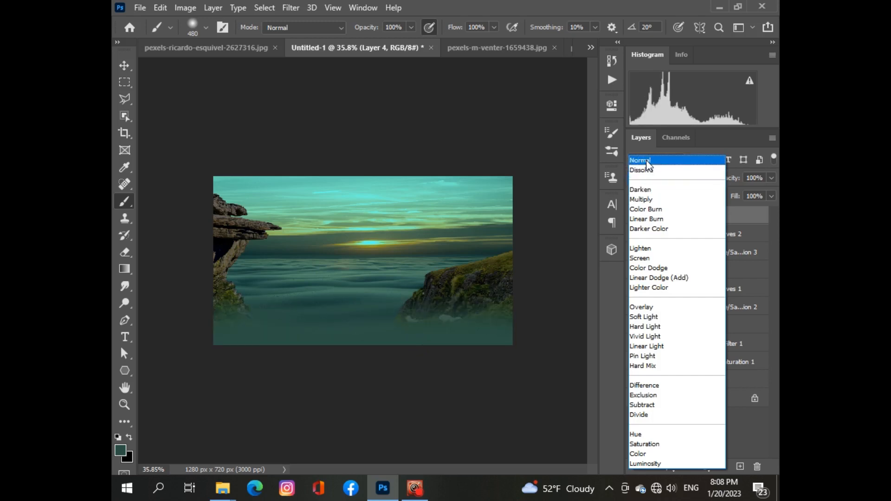
pyautogui.click(646, 161)
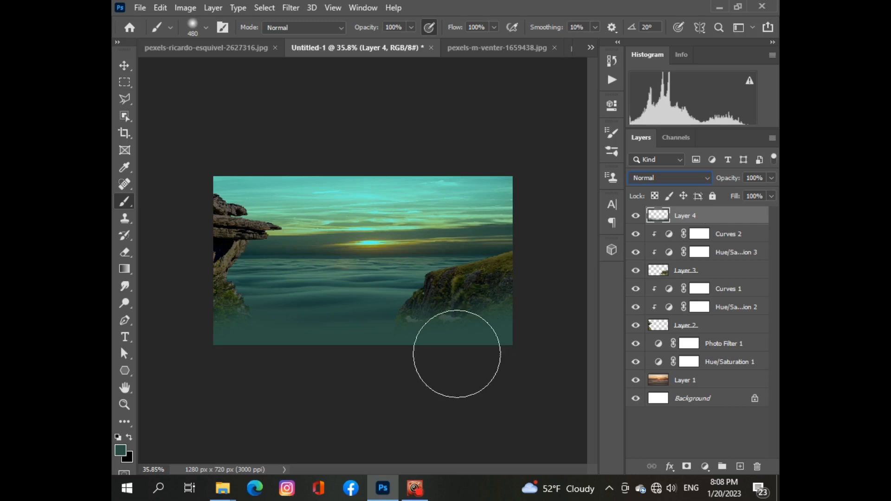
pyautogui.click(125, 66)
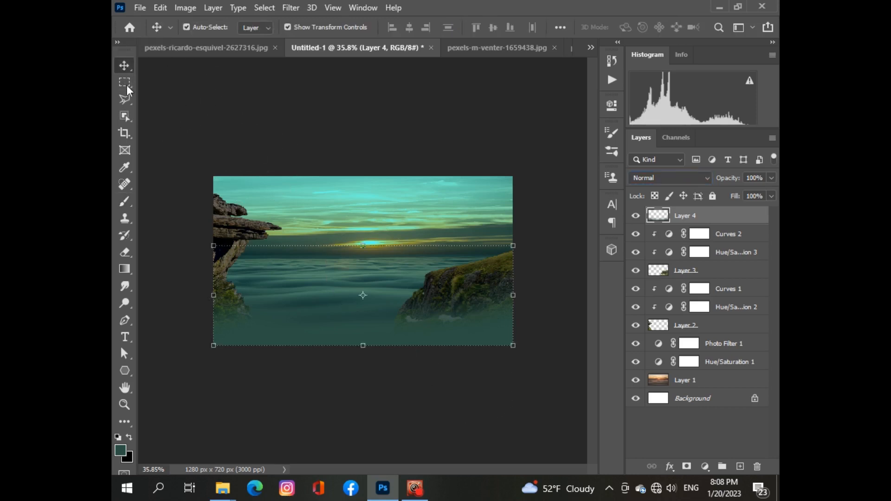
pyautogui.click(497, 425)
pyautogui.scroll(4, 497, 425)
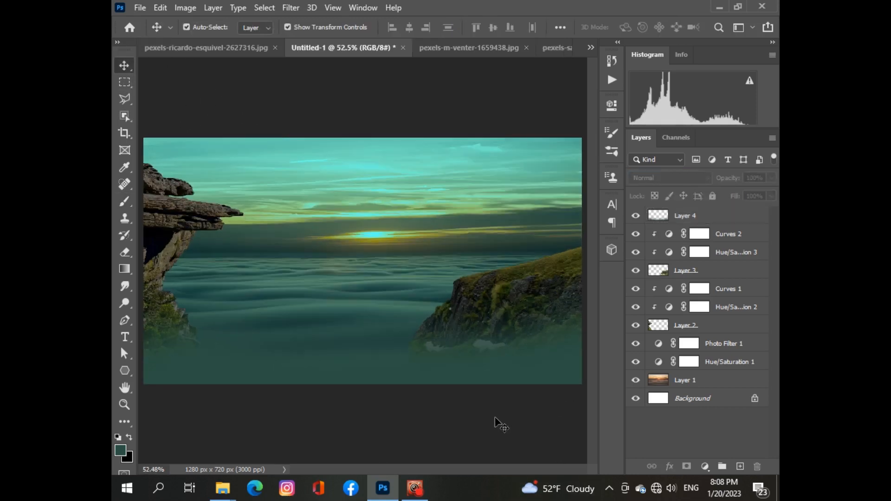
pyautogui.scroll(-3, 496, 424)
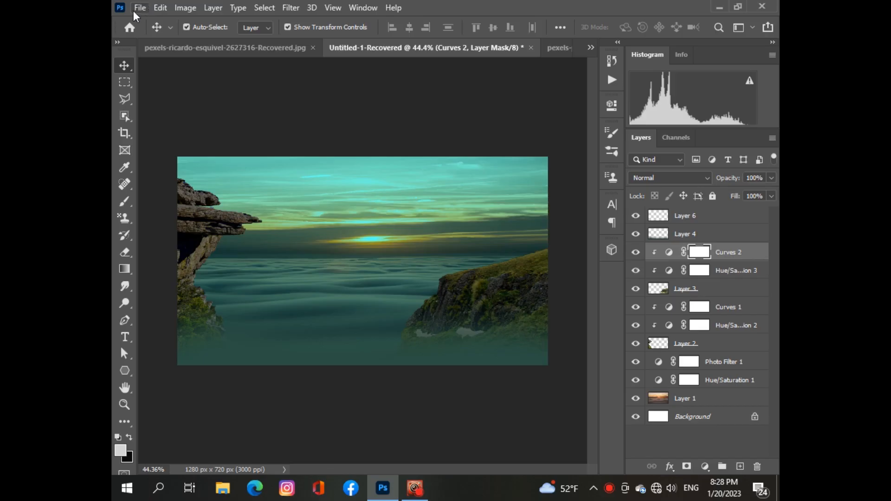
# Open the boat photo pexels-pixabay-47059
pyautogui.click(139, 8)
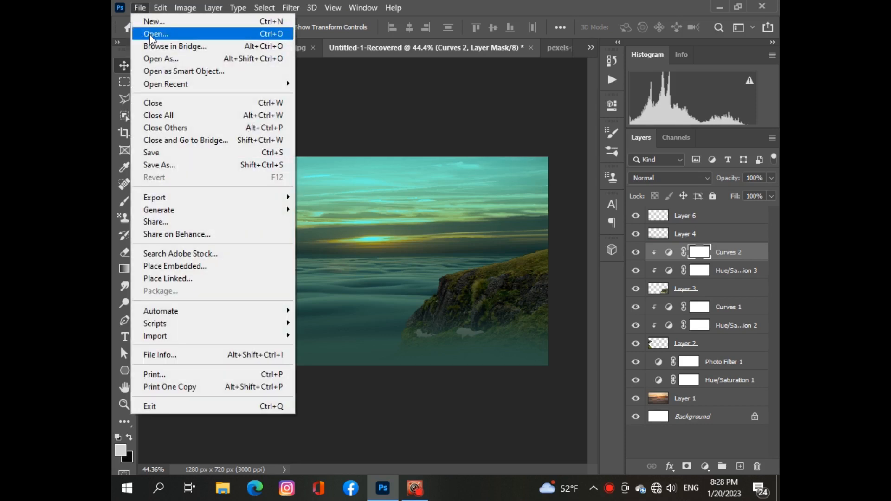
pyautogui.click(149, 34)
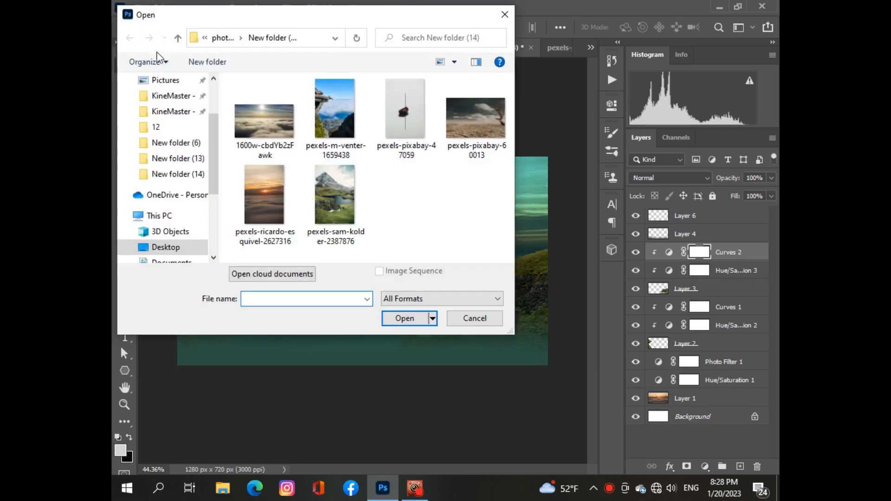
pyautogui.click(402, 118)
pyautogui.click(405, 318)
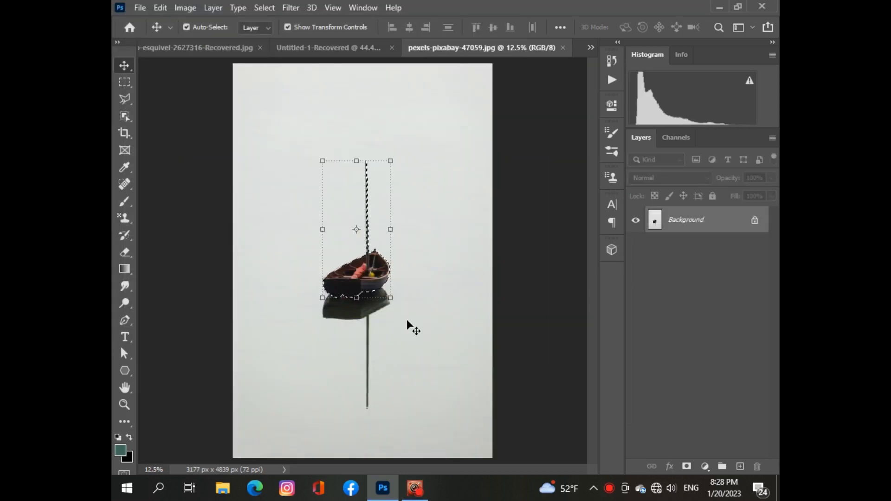
# Copy the selected boat and paste it into the Untitled-1-Recovered composite above the Curves 2 adjustment
pyautogui.hotkey('ctrl', 'c')
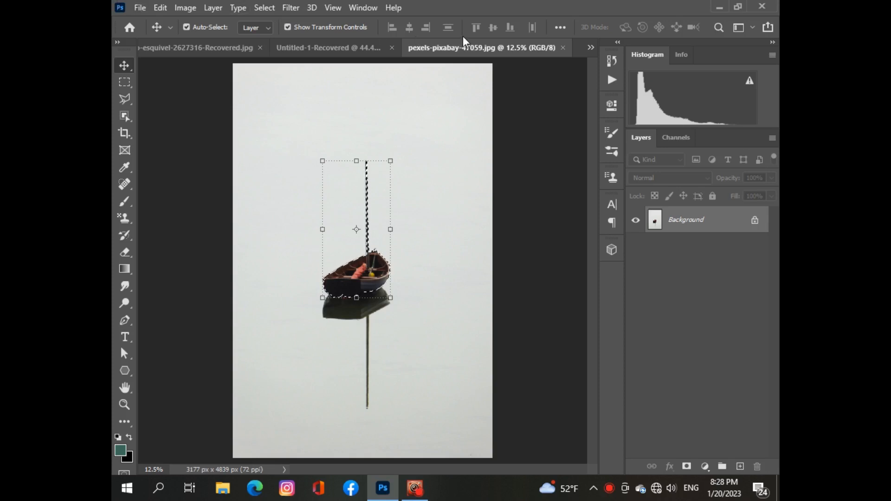
pyautogui.click(591, 48)
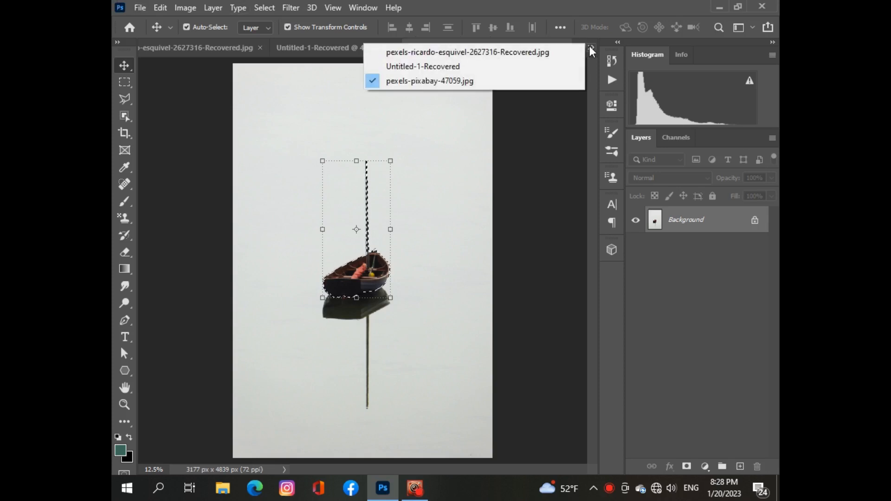
pyautogui.click(513, 66)
pyautogui.press('ctrl')
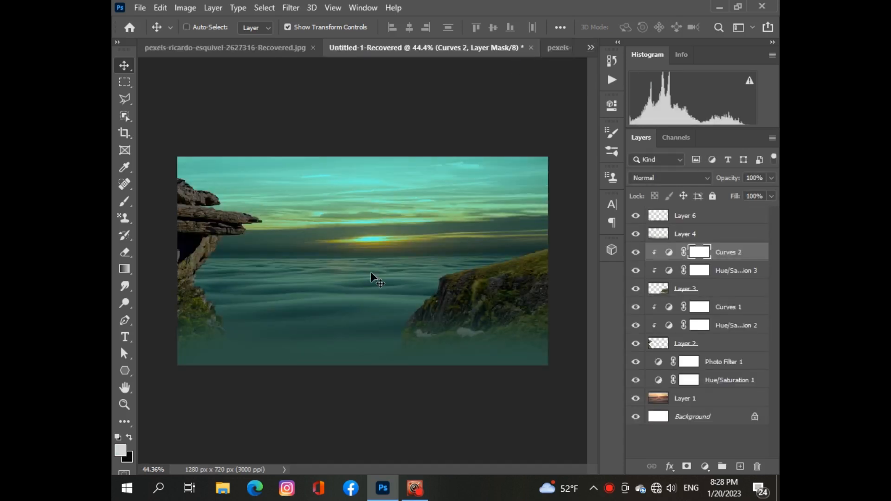
pyautogui.hotkey('ctrl', 'v')
# Scale the pasted boat to 52.80%, rotate it -0.24° and place it in the mist between the cliffs
pyautogui.hotkey('ctrl', 't')
pyautogui.moveTo(243, 154); pyautogui.dragTo(305, 282)
pyautogui.moveTo(411, 263); pyautogui.dragTo(347, 160)
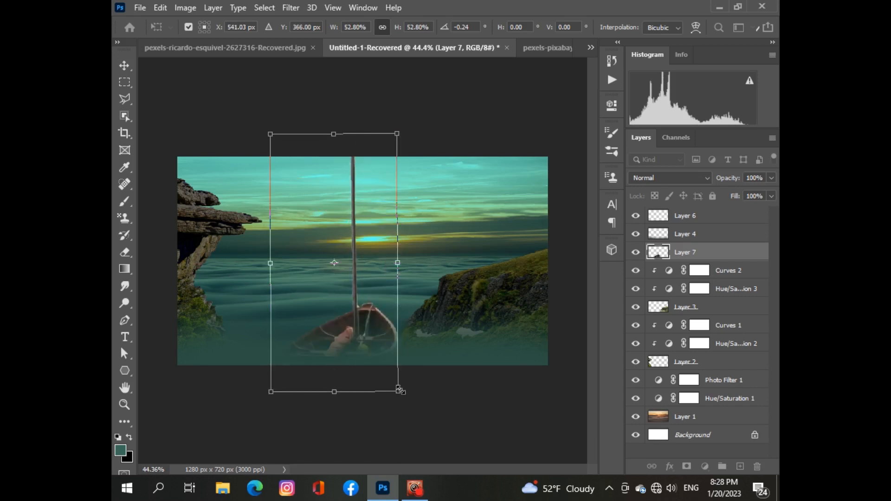
pyautogui.moveTo(355, 339)
pyautogui.mouseDown()
pyautogui.moveTo(348, 326)
pyautogui.moveTo(349, 338)
pyautogui.mouseUp()
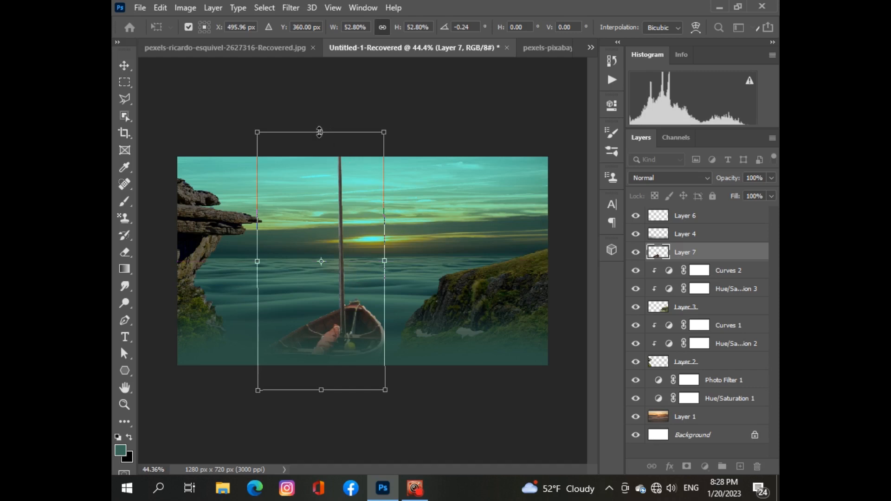
# Shrink the boat to 44.69% width and 31.89% height, set it low in the mist left of the sun, and apply the transform
pyautogui.moveTo(319, 132); pyautogui.dragTo(334, 206)
pyautogui.moveTo(334, 267)
pyautogui.mouseDown()
pyautogui.moveTo(339, 238)
pyautogui.moveTo(341, 257)
pyautogui.moveTo(328, 250)
pyautogui.mouseUp()
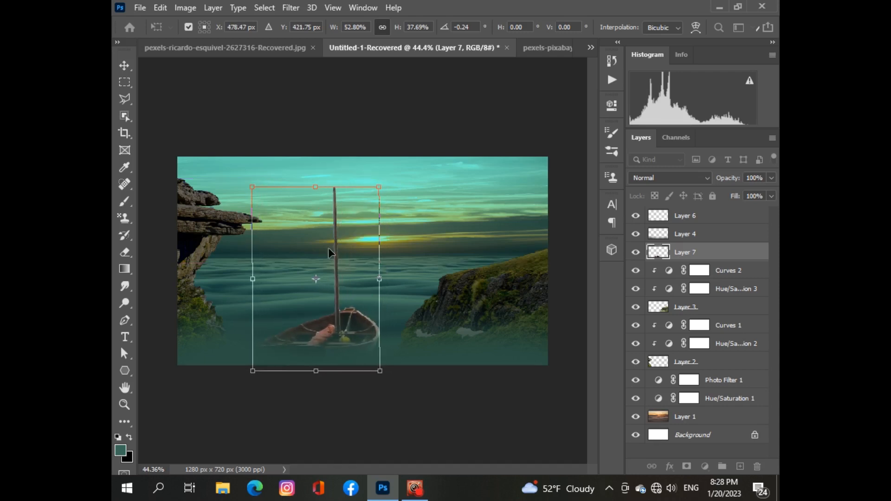
pyautogui.moveTo(380, 186); pyautogui.dragTo(362, 215)
pyautogui.moveTo(332, 253)
pyautogui.mouseDown()
pyautogui.moveTo(346, 238)
pyautogui.moveTo(346, 247)
pyautogui.mouseUp()
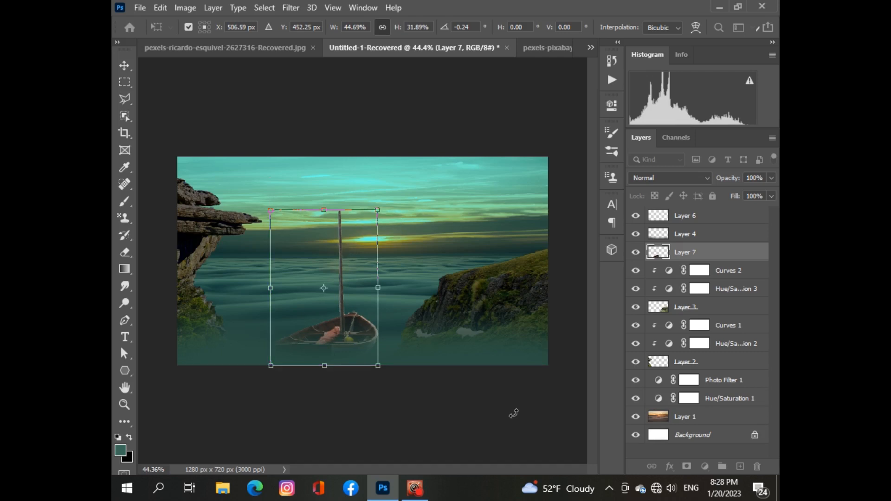
pyautogui.click(697, 253)
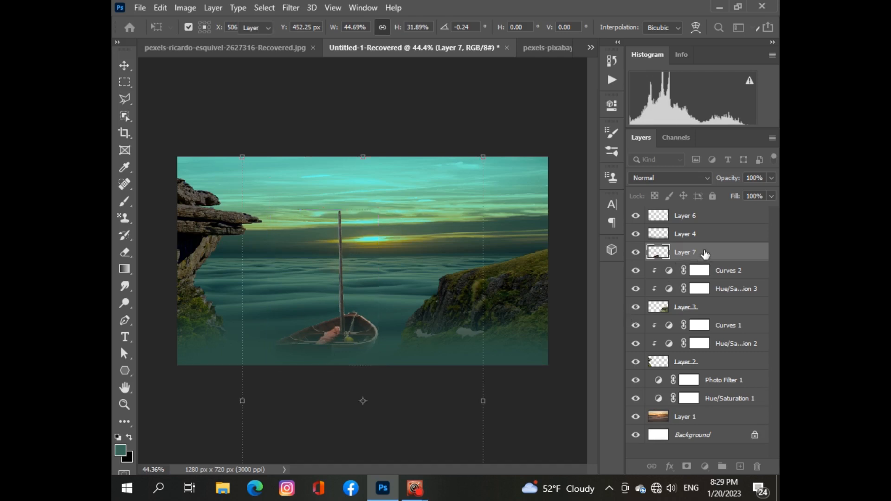
pyautogui.click(524, 434)
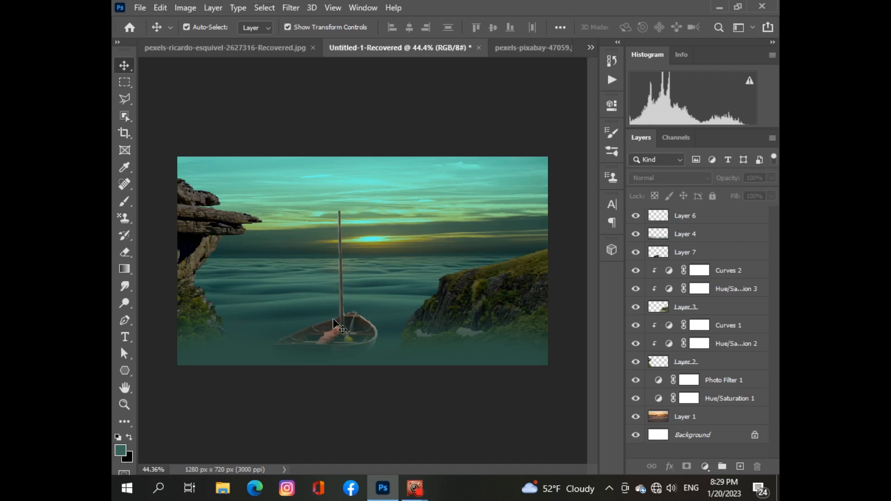
pyautogui.moveTo(343, 324); pyautogui.dragTo(344, 325)
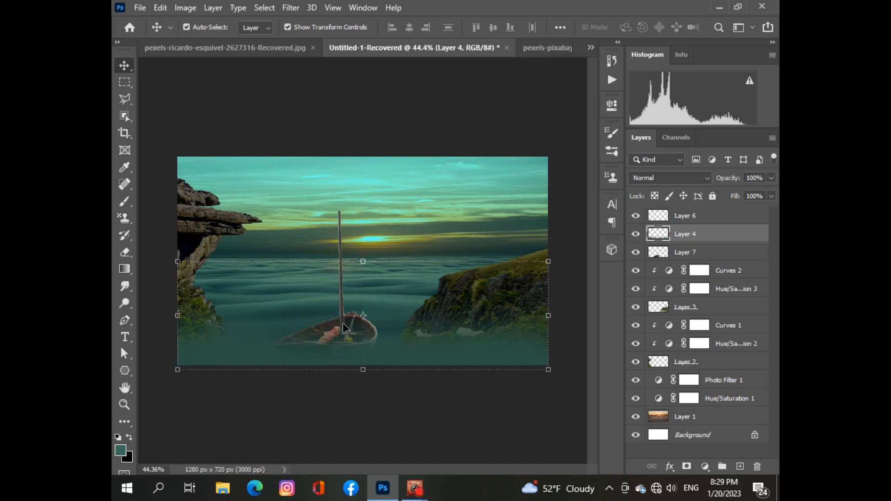
pyautogui.click(563, 406)
# Examine the boat's size and placement in the mist against the cliffs and sunset at different magnifications
pyautogui.scroll(-1, 563, 407)
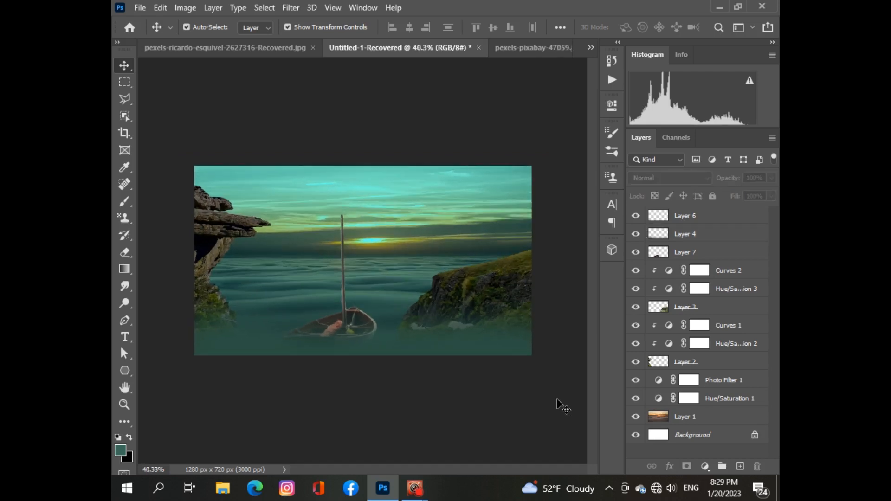
pyautogui.scroll(3, 563, 406)
pyautogui.scroll(-3, 563, 407)
pyautogui.scroll(1, 563, 406)
pyautogui.scroll(-1, 563, 407)
pyautogui.scroll(3, 563, 407)
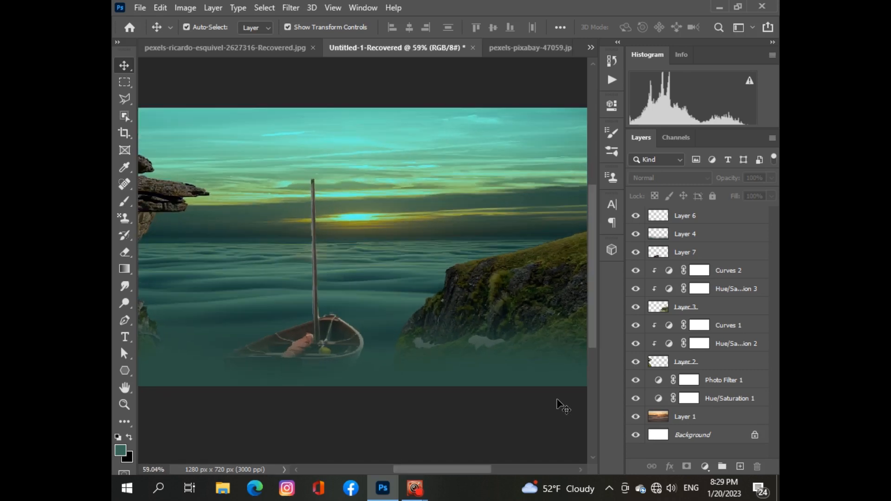
pyautogui.scroll(-3, 563, 406)
pyautogui.scroll(2, 563, 406)
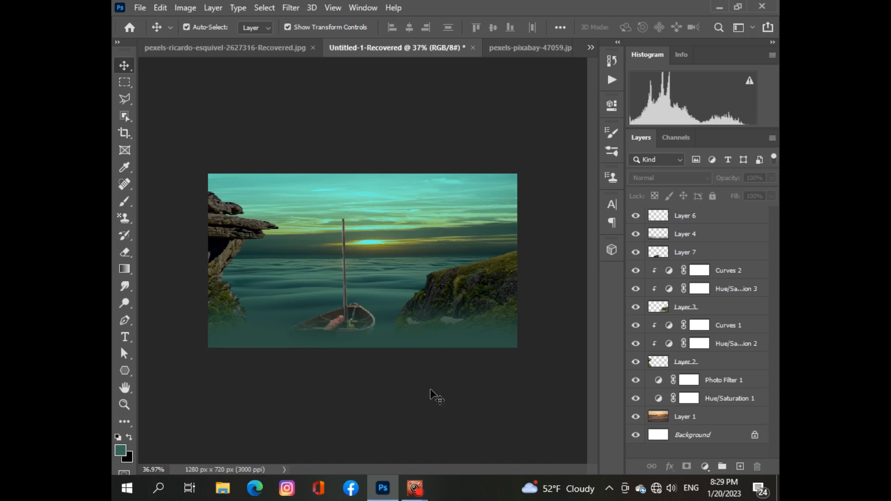
pyautogui.scroll(1, 420, 394)
pyautogui.scroll(-1, 421, 394)
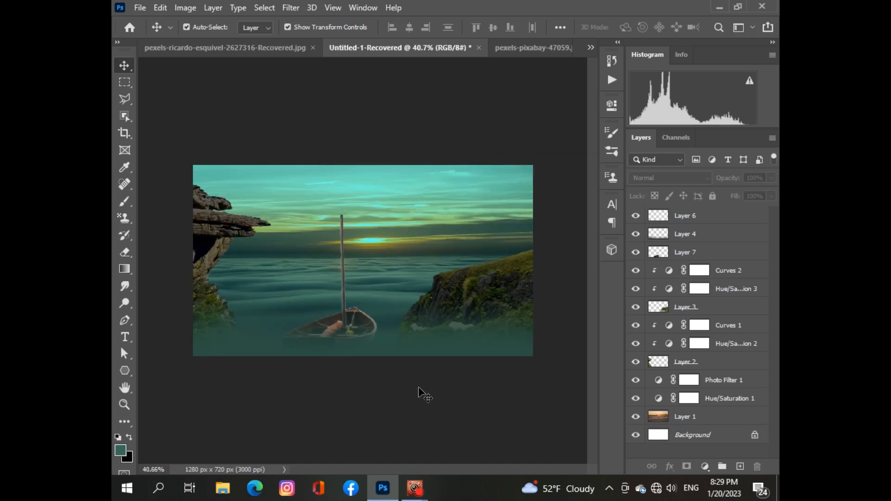
pyautogui.scroll(-1, 362, 385)
pyautogui.scroll(1, 360, 384)
# On Layer 6, set the soft brush to 143 px and paint teal mist along the image's lower edge below the left cliff
pyautogui.click(729, 214)
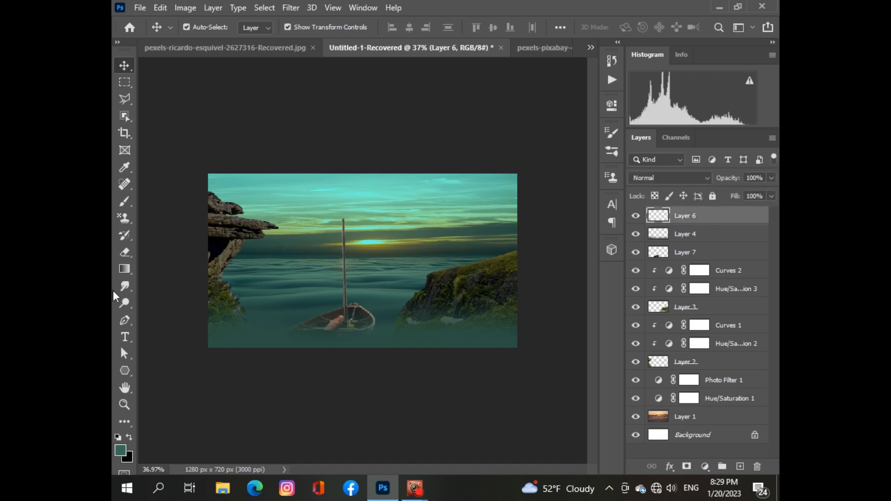
pyautogui.click(124, 207)
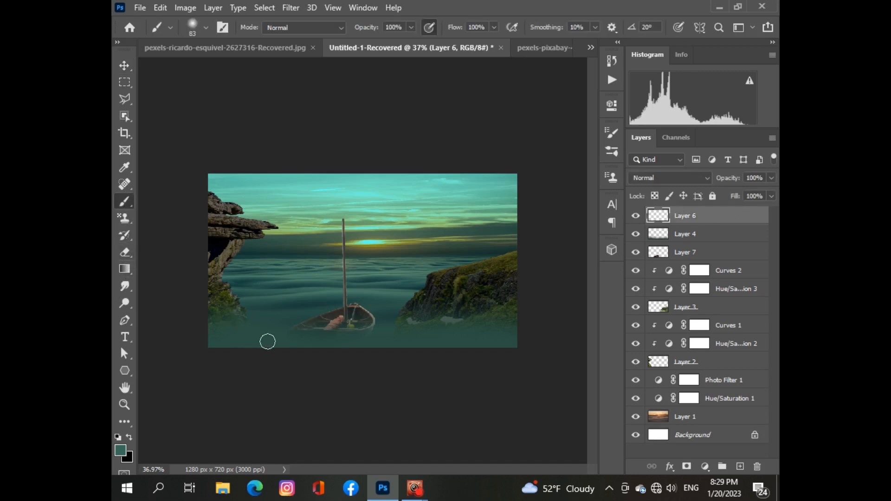
pyautogui.click(207, 27)
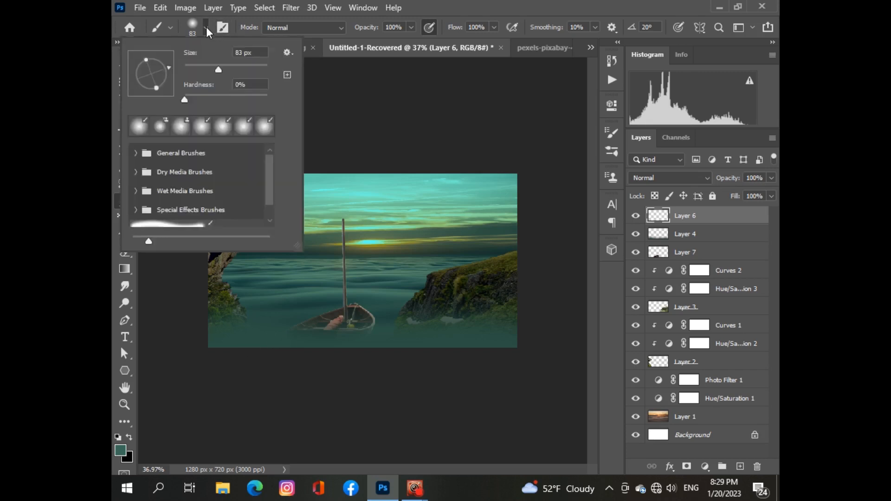
pyautogui.click(235, 62)
pyautogui.click(216, 342)
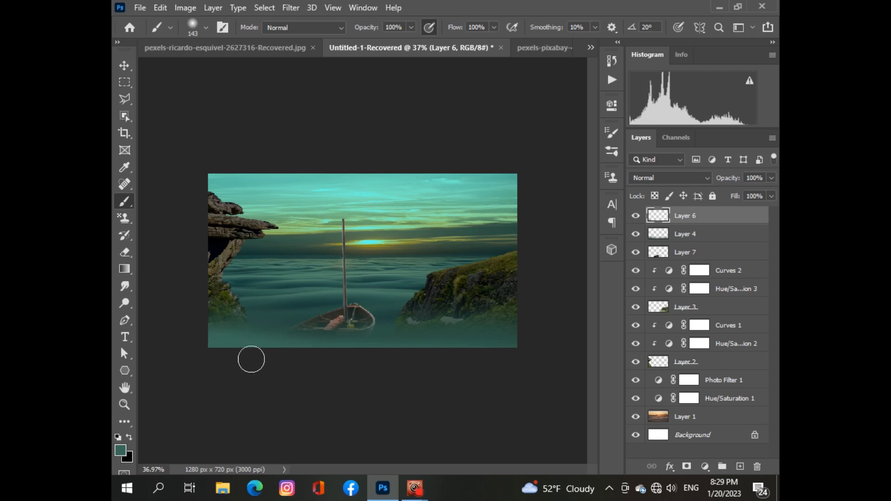
# Lower the opacity of the painted mist on Layer 6 to 49%
pyautogui.scroll(-1, 385, 361)
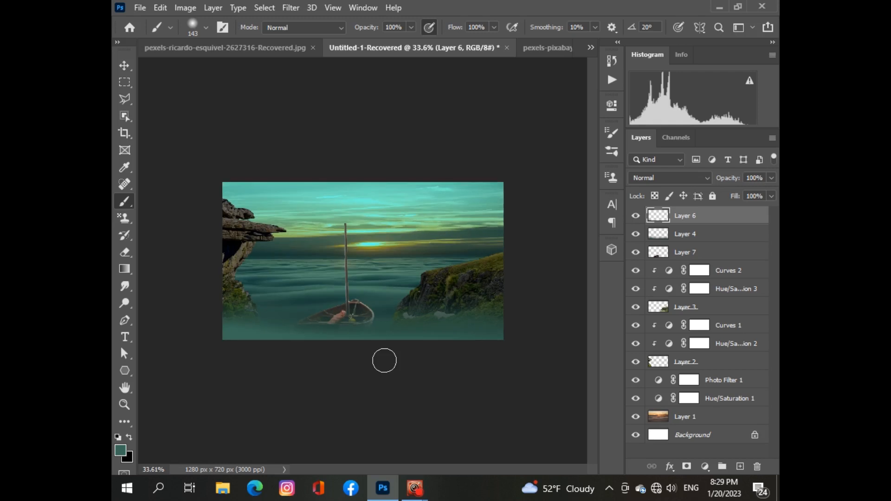
pyautogui.scroll(2, 384, 361)
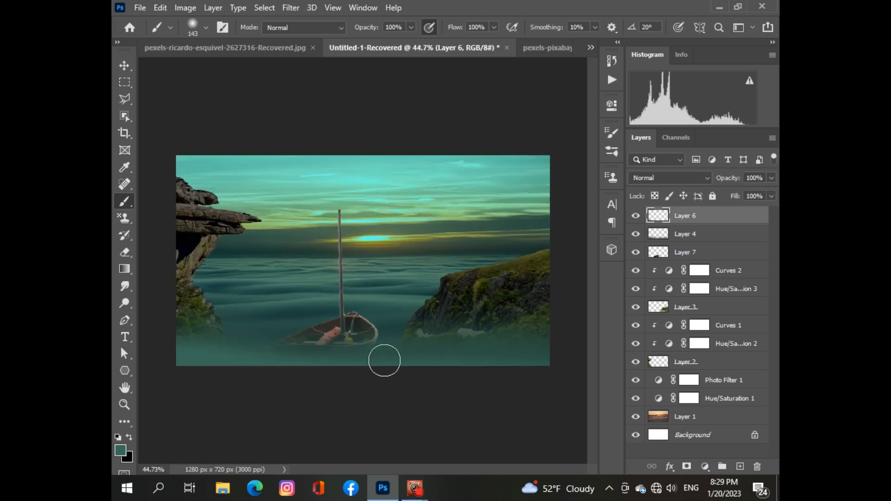
pyautogui.scroll(-5, 384, 360)
pyautogui.scroll(1, 384, 361)
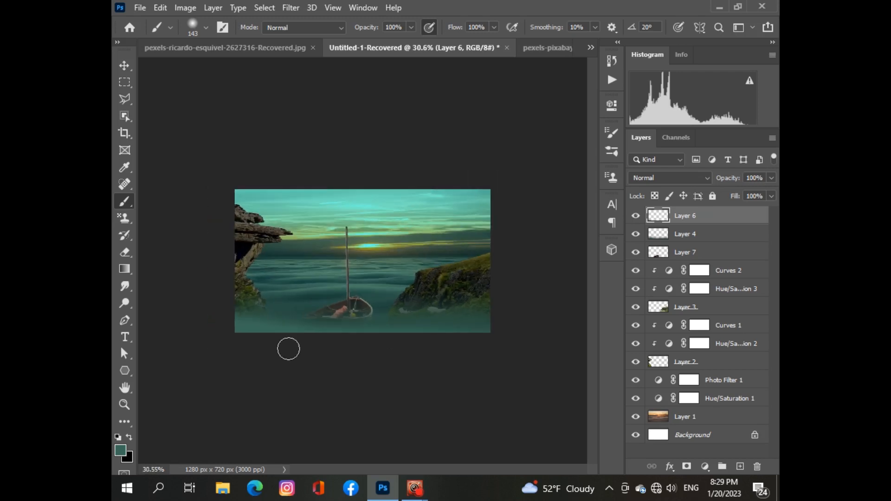
pyautogui.click(122, 65)
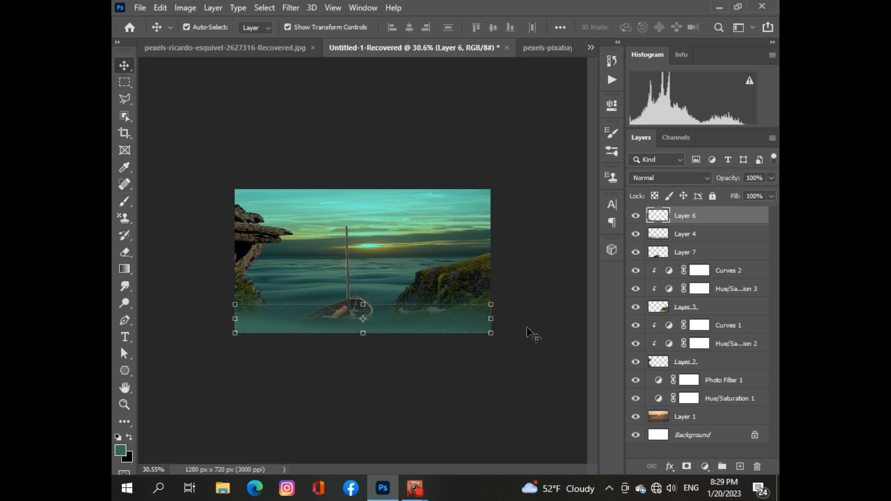
pyautogui.click(570, 320)
pyautogui.scroll(2, 480, 371)
pyautogui.scroll(-1, 480, 371)
pyautogui.click(703, 221)
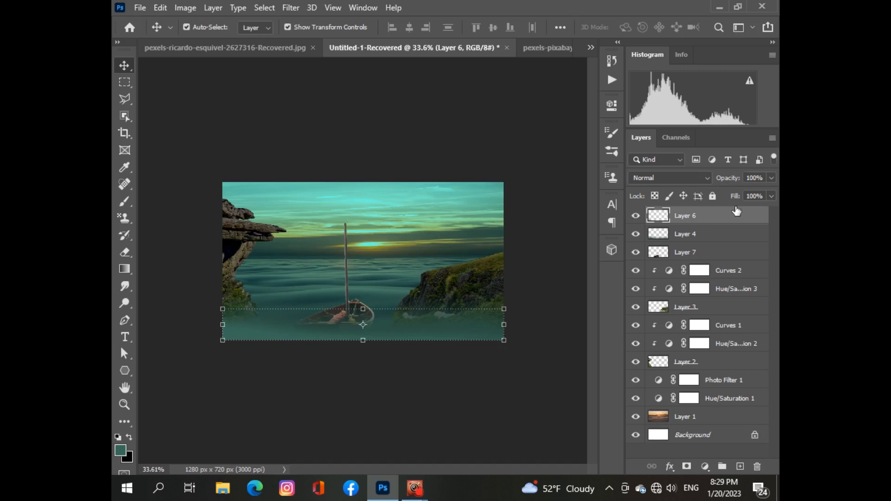
pyautogui.click(771, 196)
pyautogui.moveTo(765, 194); pyautogui.dragTo(739, 191)
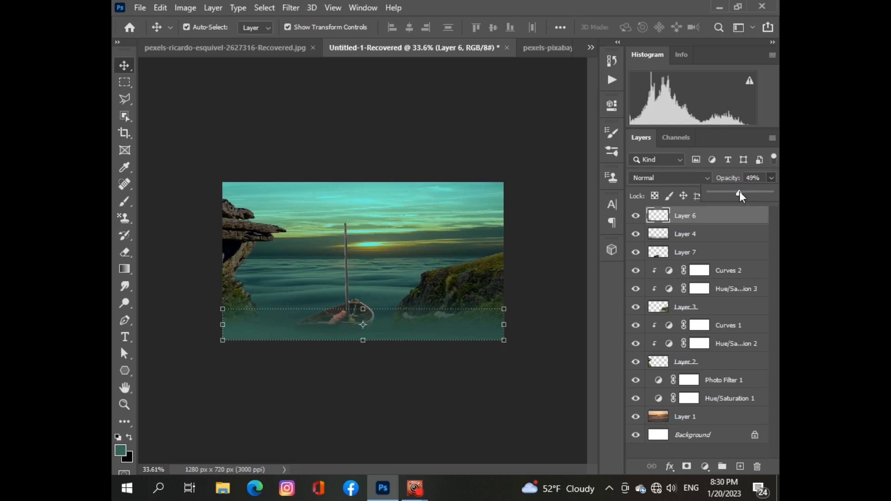
pyautogui.click(567, 327)
# Add a Hue/Saturation adjustment above the boat on Layer 7, set its lightness to -5 and clip it to the boat layer
pyautogui.scroll(-1, 491, 383)
pyautogui.scroll(2, 490, 383)
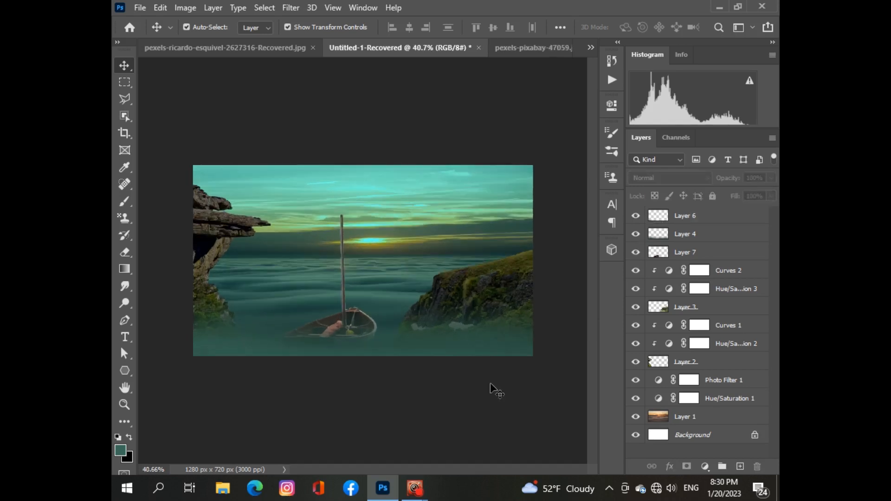
pyautogui.scroll(2, 491, 384)
pyautogui.scroll(-2, 491, 385)
pyautogui.scroll(1, 490, 386)
pyautogui.scroll(-1, 491, 385)
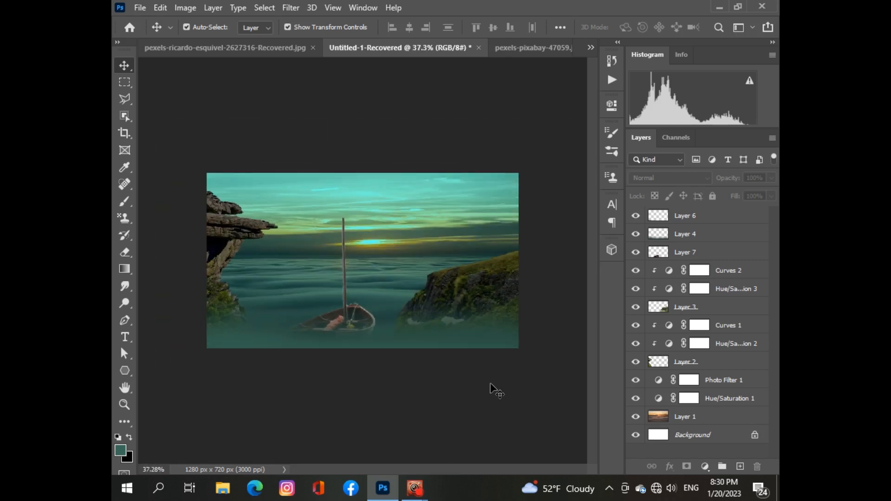
pyautogui.click(345, 326)
pyautogui.click(657, 258)
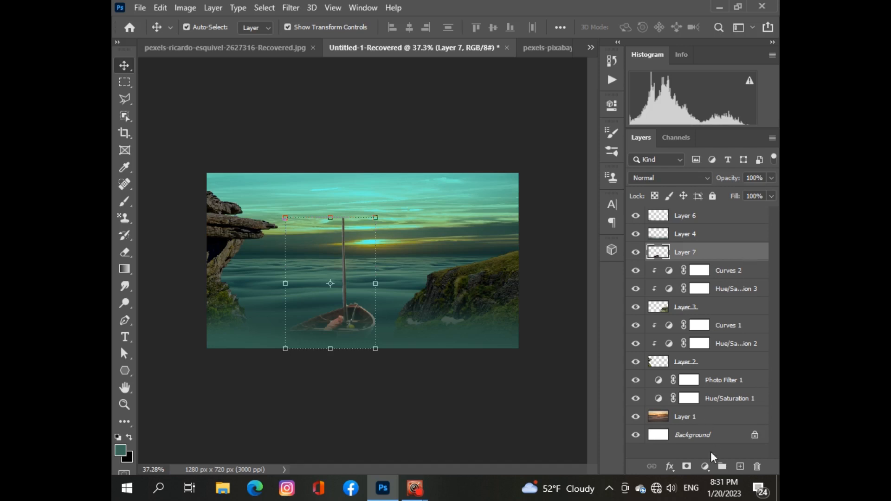
pyautogui.click(706, 467)
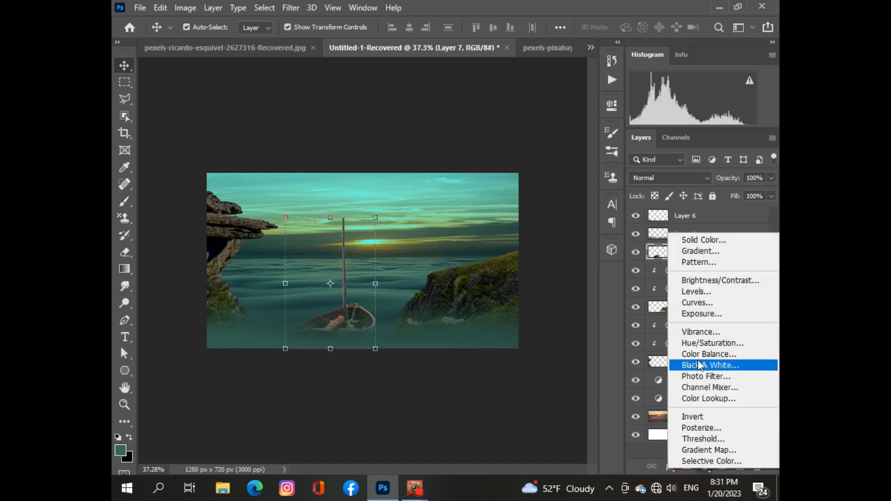
pyautogui.click(698, 344)
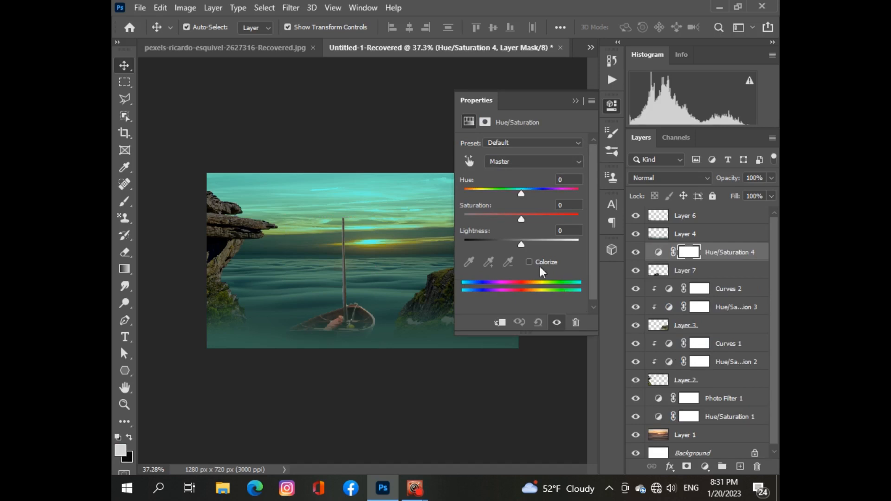
pyautogui.moveTo(520, 244); pyautogui.dragTo(519, 246)
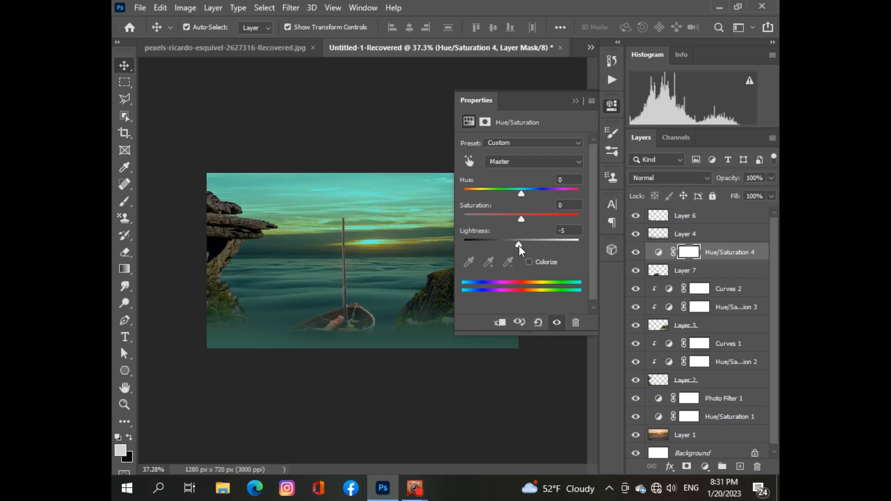
pyautogui.click(501, 324)
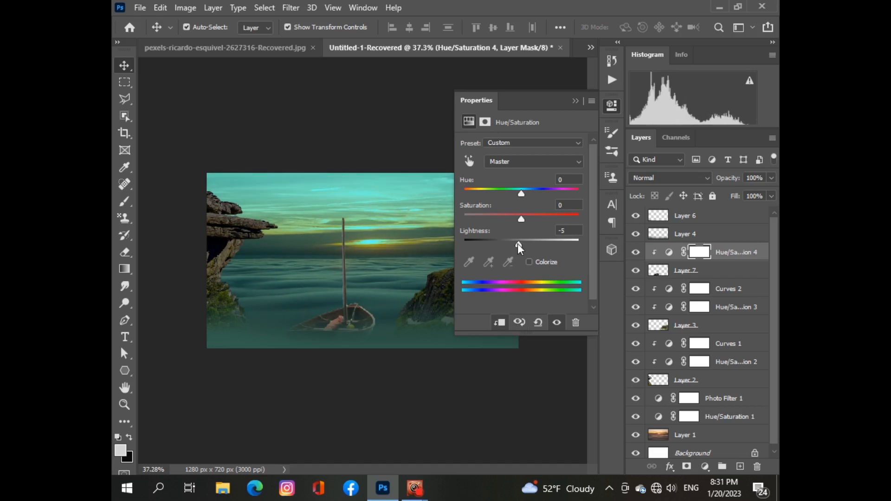
# Set the boat's Hue/Saturation adjustment to hue +18, saturation +27 and lightness -49
pyautogui.moveTo(518, 245)
pyautogui.mouseDown()
pyautogui.moveTo(525, 244)
pyautogui.moveTo(506, 246)
pyautogui.mouseUp()
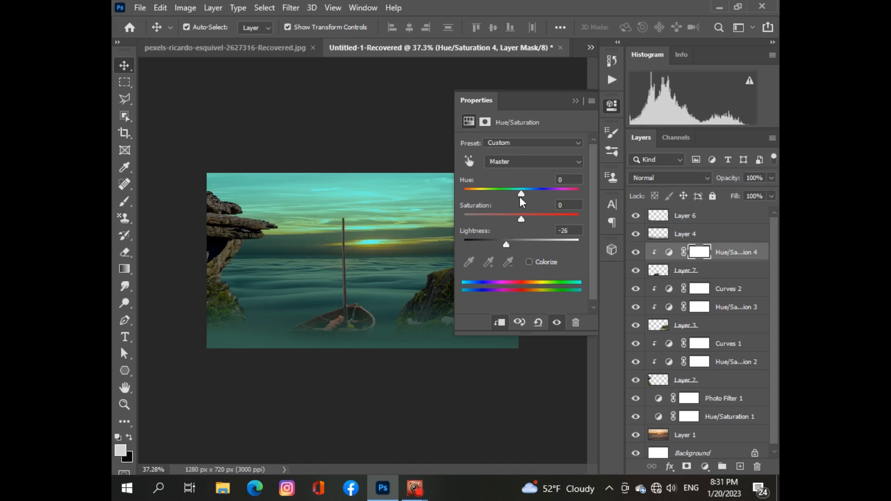
pyautogui.moveTo(520, 193)
pyautogui.mouseDown()
pyautogui.moveTo(546, 195)
pyautogui.moveTo(516, 191)
pyautogui.moveTo(530, 192)
pyautogui.mouseUp()
pyautogui.moveTo(521, 219); pyautogui.dragTo(547, 220)
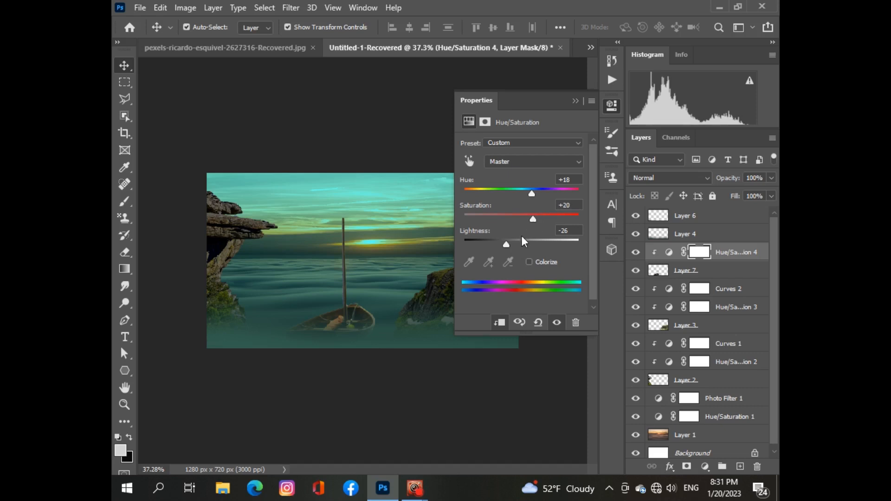
pyautogui.moveTo(509, 247); pyautogui.dragTo(502, 245)
pyautogui.moveTo(541, 216); pyautogui.dragTo(537, 217)
pyautogui.moveTo(504, 244); pyautogui.dragTo(499, 245)
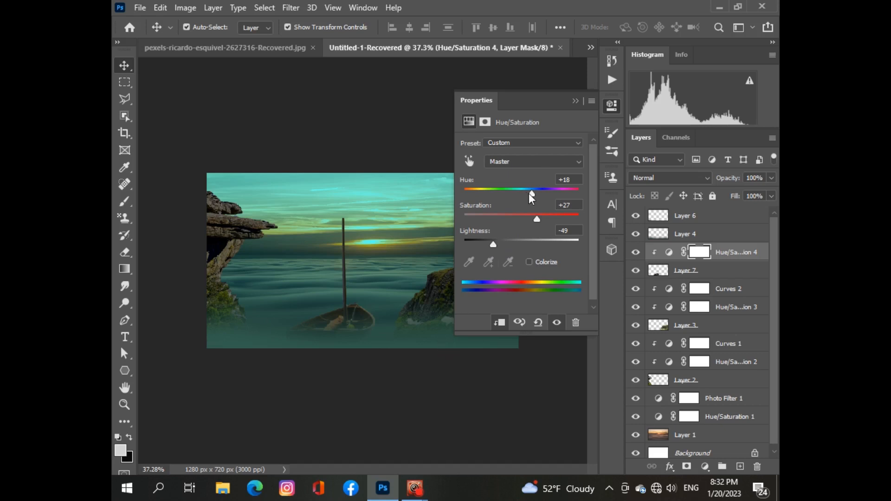
# Raise the boat's hue slightly, darken its lightness a little more, and close the adjustment settings to check the blend
pyautogui.moveTo(530, 193); pyautogui.dragTo(533, 194)
pyautogui.moveTo(492, 249); pyautogui.dragTo(488, 248)
pyautogui.click(575, 100)
pyautogui.scroll(-2, 389, 393)
pyautogui.scroll(2, 389, 394)
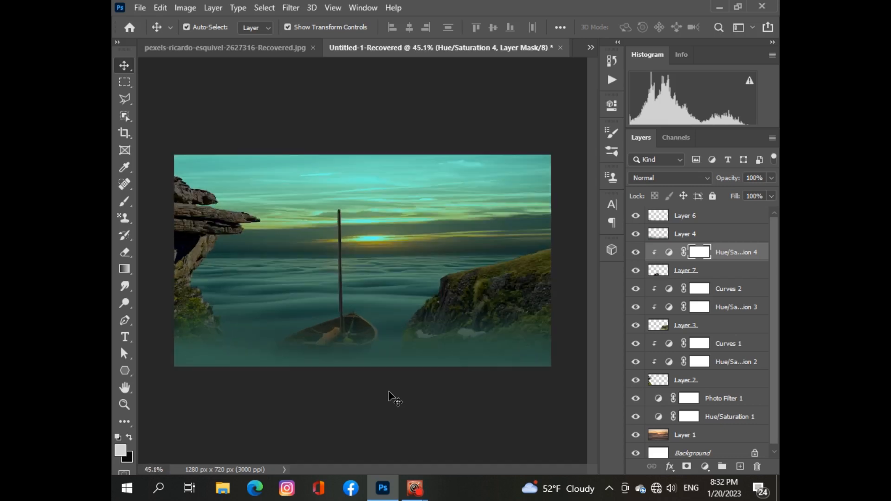
pyautogui.scroll(1, 389, 394)
pyautogui.scroll(-1, 389, 394)
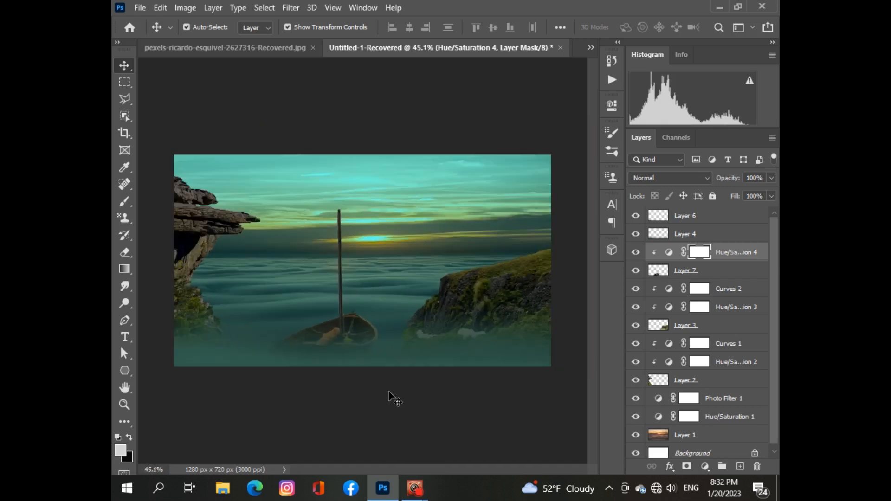